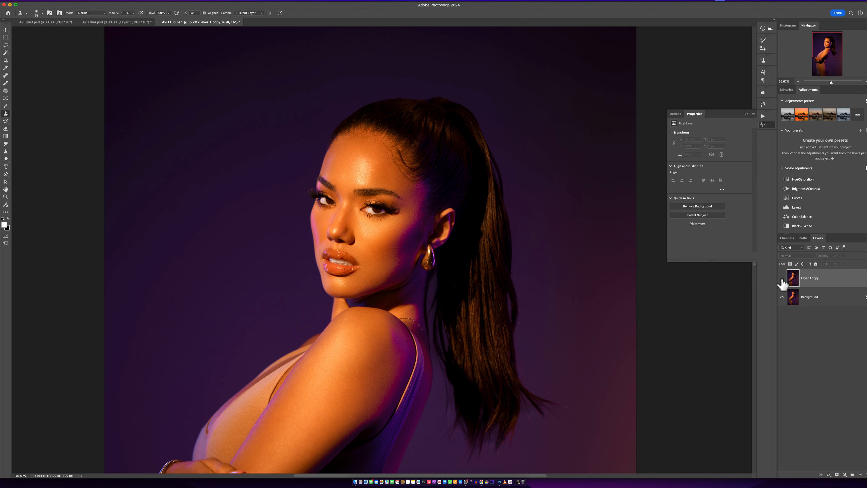
- Run the BEAUTY RETOUCH | PM action on Avi1044.psd and expand the layer group it creates
left_click(781, 278)
left_click(781, 278)
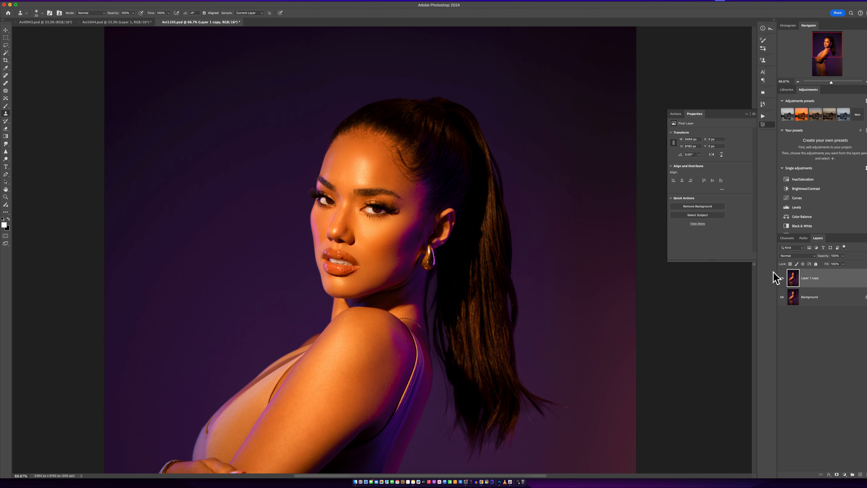
left_click(138, 22)
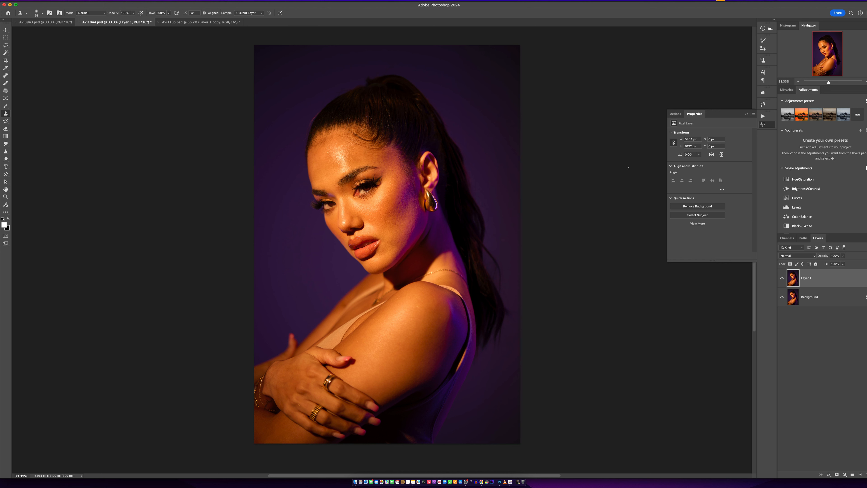
left_click(764, 118)
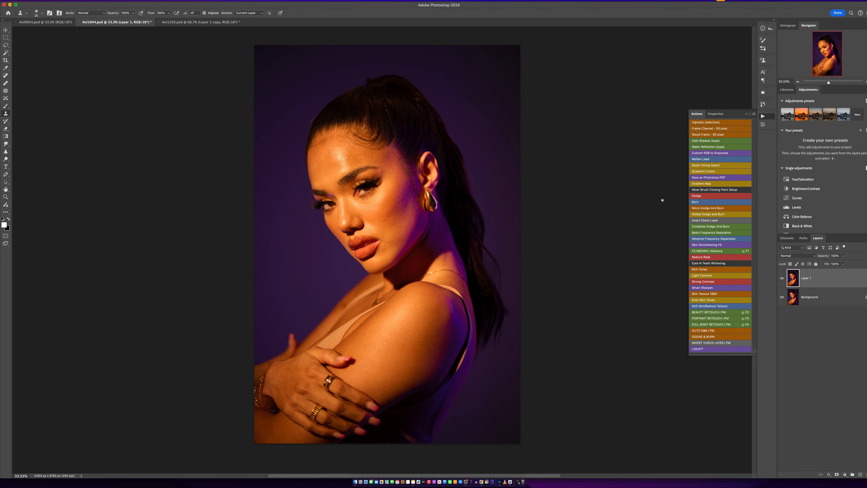
left_click(701, 312)
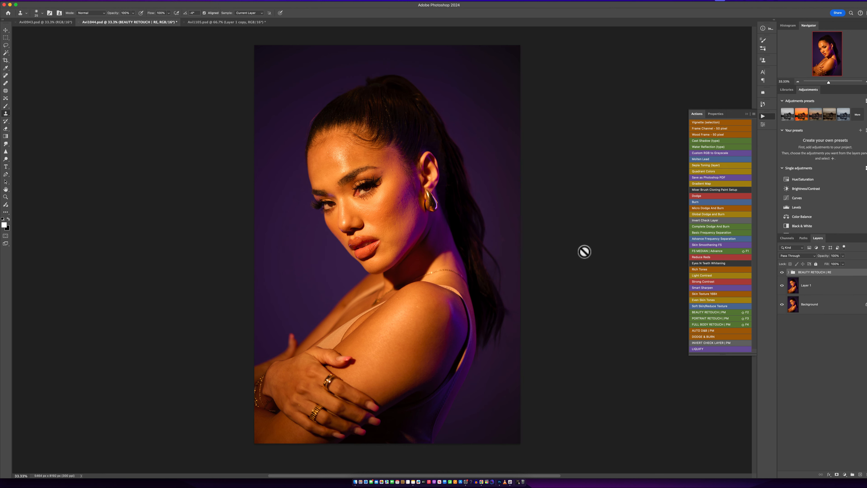
left_click(788, 273)
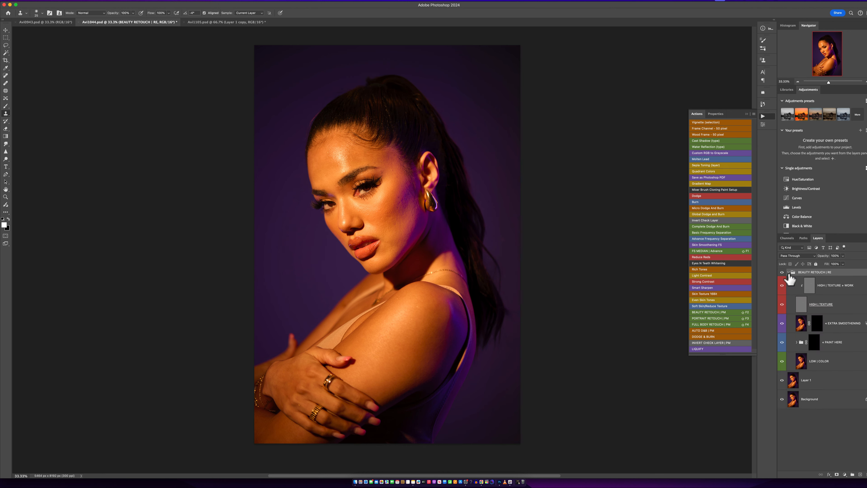
- Add a Black & White adjustment layer directly above the EXTRA SMOOTHENING layer
left_click(829, 343)
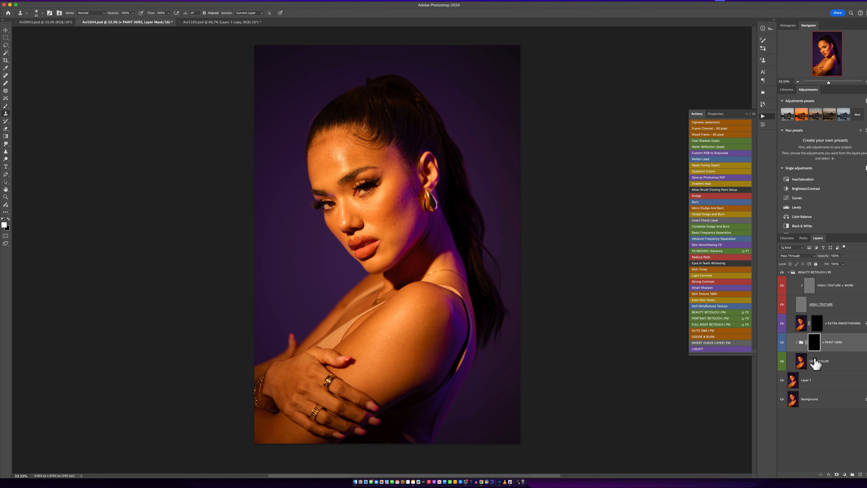
left_click(837, 309)
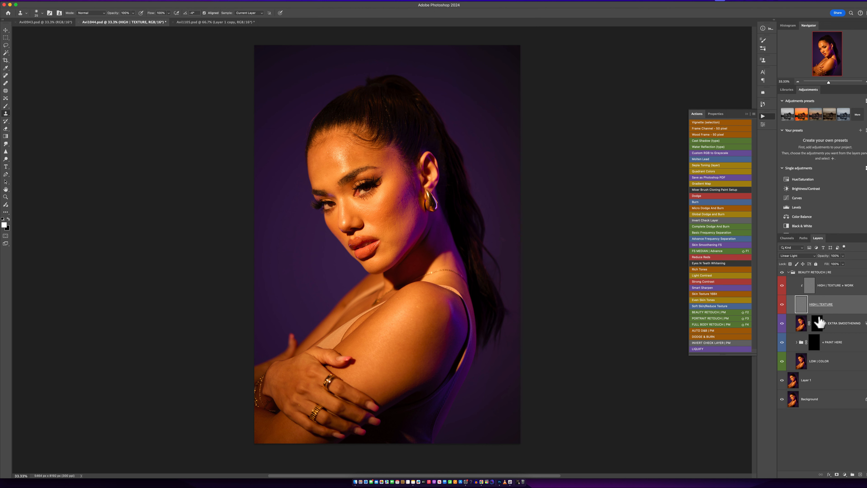
left_click(833, 324)
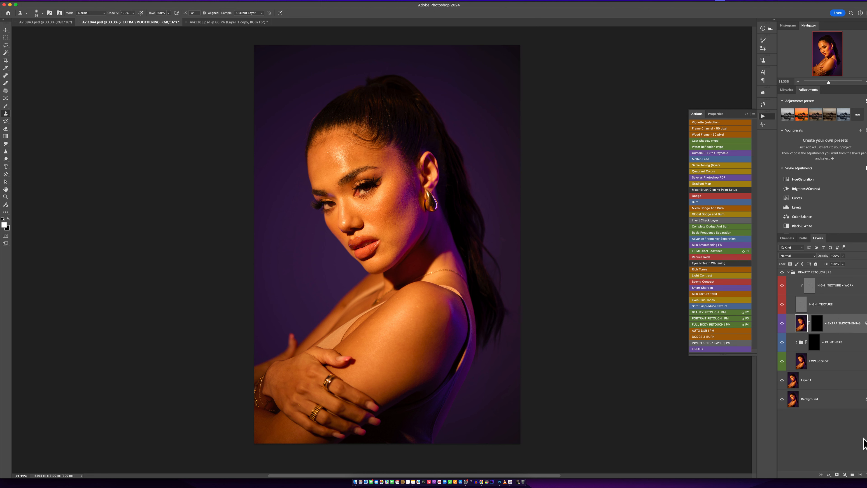
left_click(845, 474)
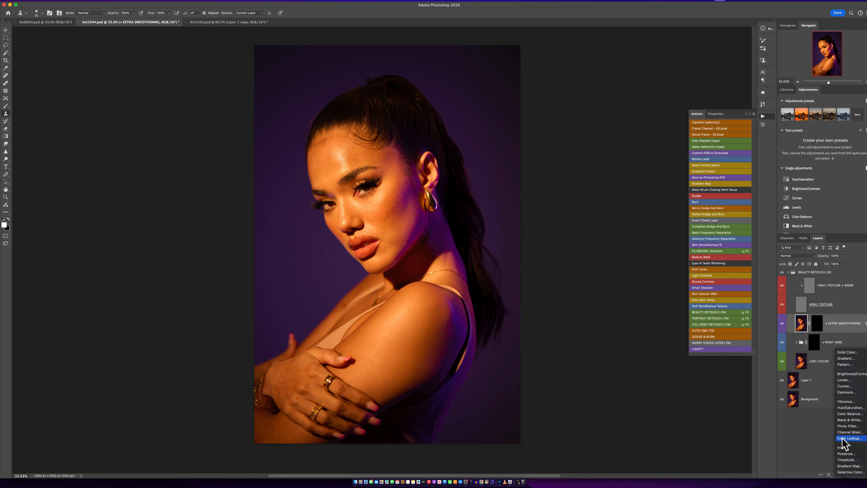
left_click(840, 421)
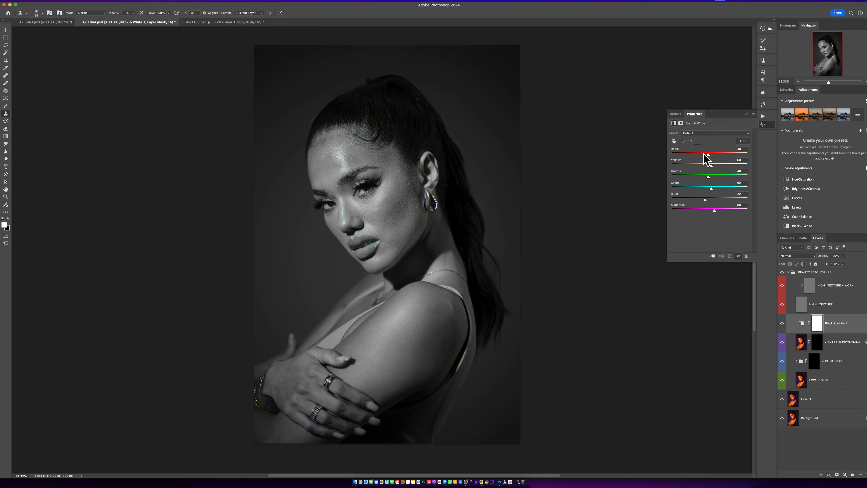
- Set the Black & White adjustment's Reds to -200 and Yellows to 254
left_click_drag(706, 154, 738, 166)
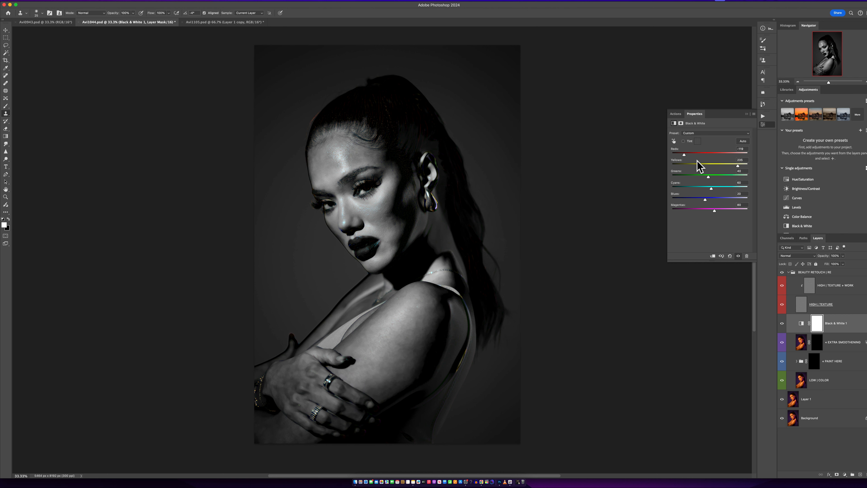
left_click_drag(680, 156, 671, 156)
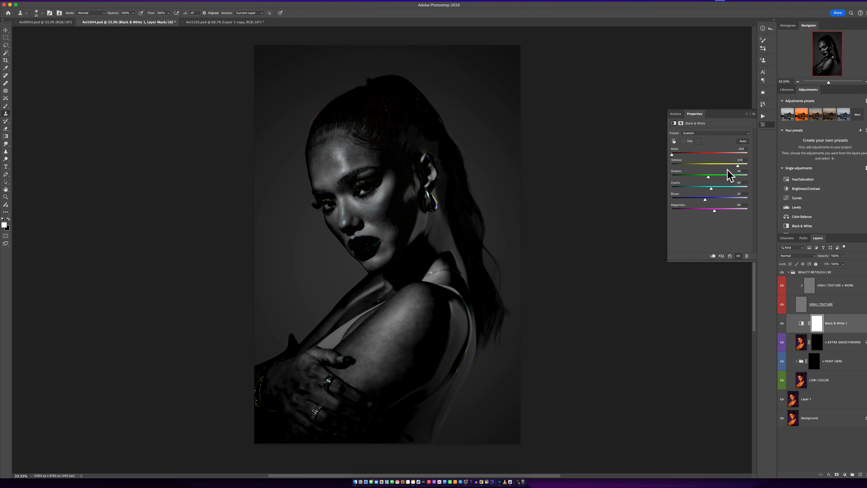
left_click_drag(738, 165, 743, 166)
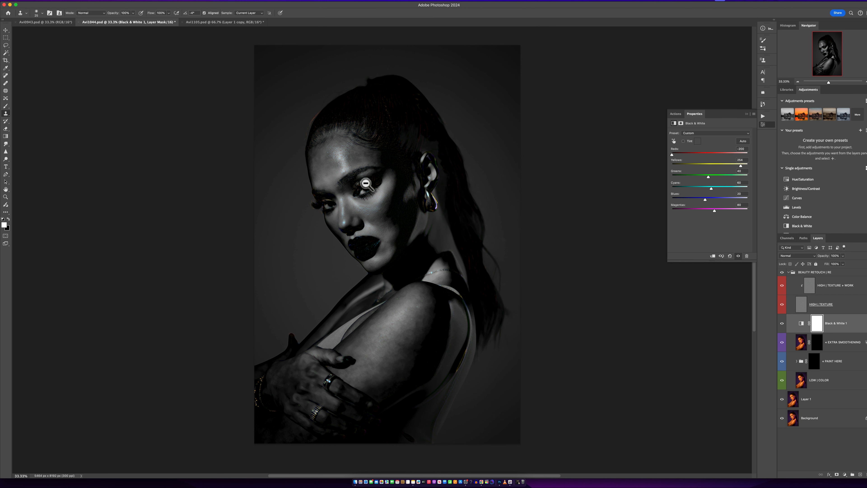
- Target the PAINT HERE group's layer mask and set up the Brush tool with 22% flow
scroll(368, 181, "up", 3)
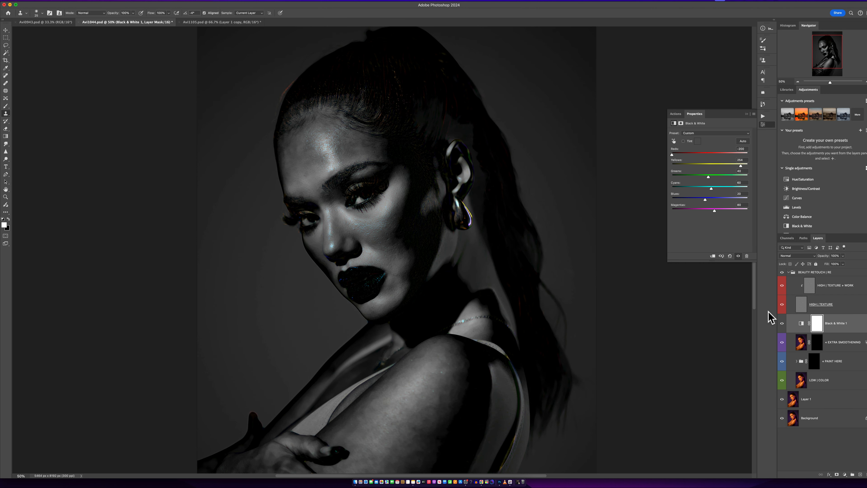
left_click(818, 361)
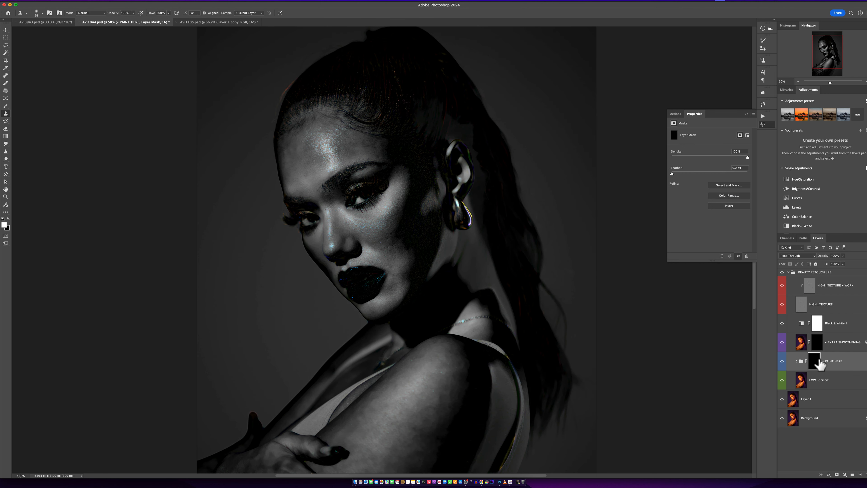
left_click(5, 106)
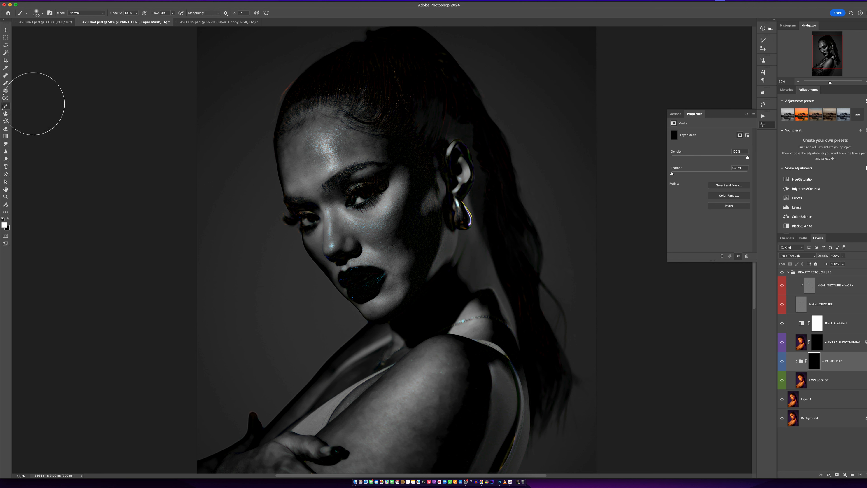
left_click(169, 13)
left_click(173, 13)
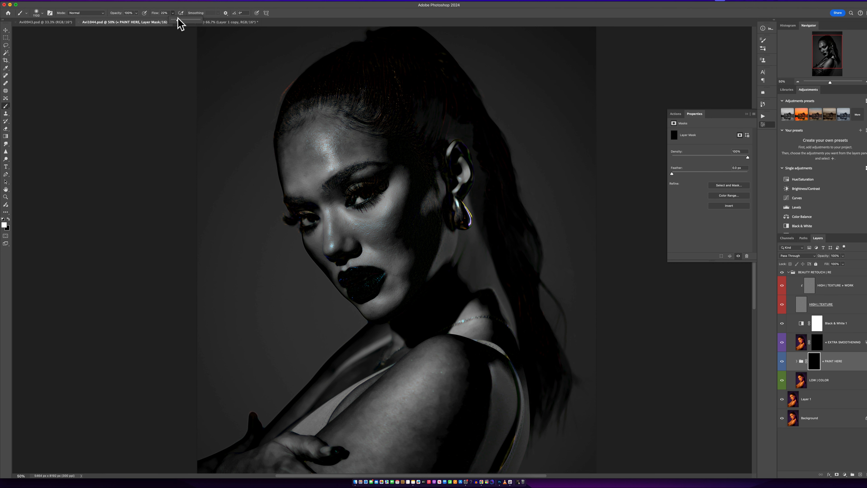
left_click(295, 12)
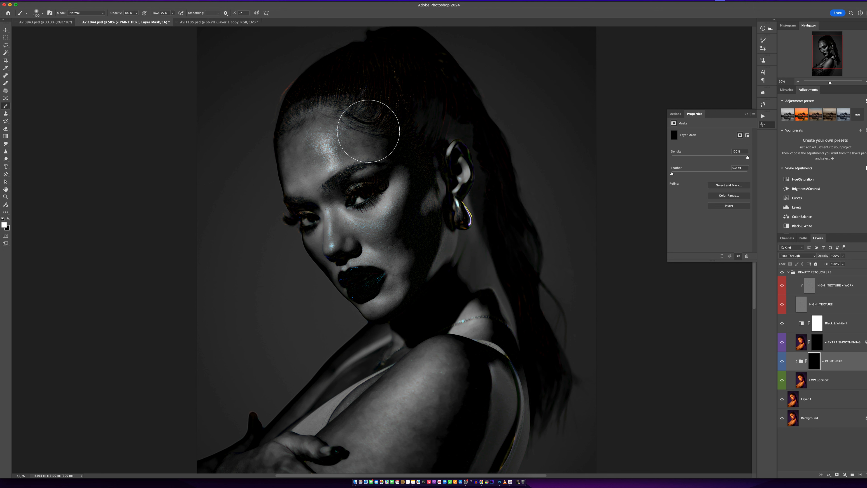
- Paint white on the PAINT HERE mask over the forehead, cheek and chin, adjusting the brush size to each area
key("bracketleft")
key("bracketleft")
key("bracketleft")
key("bracketleft")
key("bracketleft")
key("bracketleft")
key("bracketleft")
key("bracketright")
mouse_move(311, 169)
left_mouse_down()
mouse_move(312, 140)
mouse_move(361, 143)
left_mouse_up()
key("bracketleft")
left_click_drag(401, 260, 374, 300)
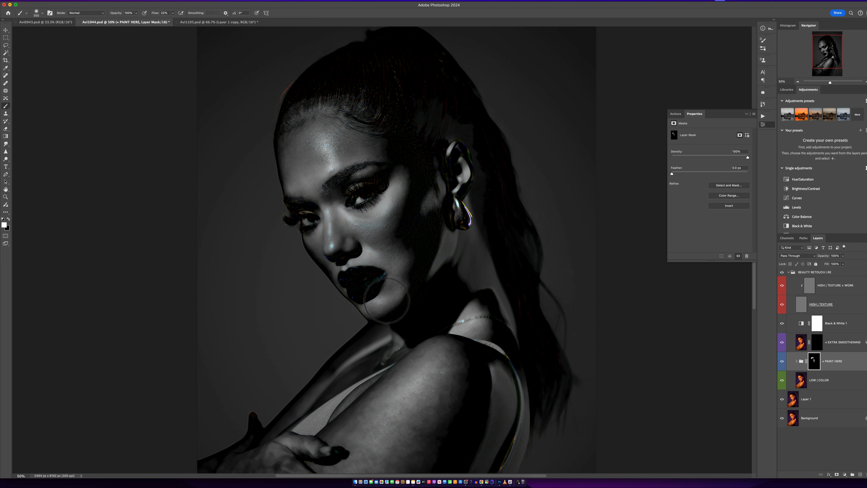
key("bracketright")
key("bracketright")
key("bracketright")
key("bracketleft")
key("bracketleft")
key("bracketleft")
- Toggle the PAINT HERE group's visibility to check the first smoothing strokes on the face
left_click(782, 363)
left_click(782, 364)
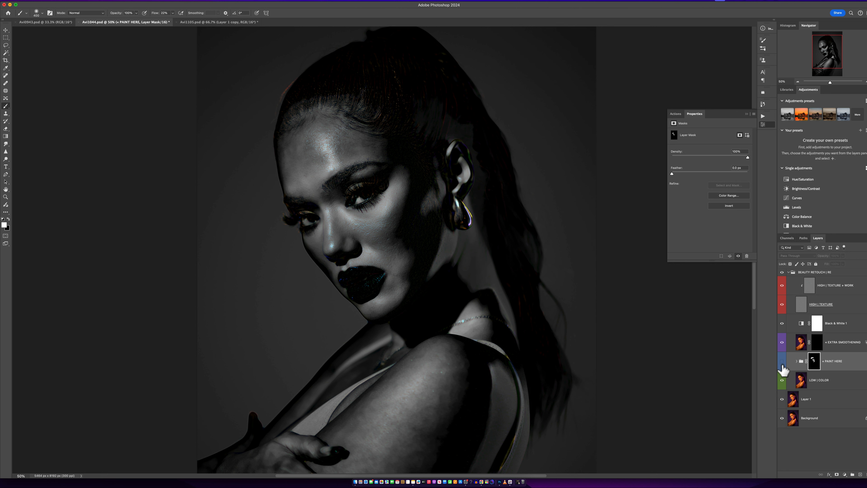
left_click(782, 361)
left_click(782, 362)
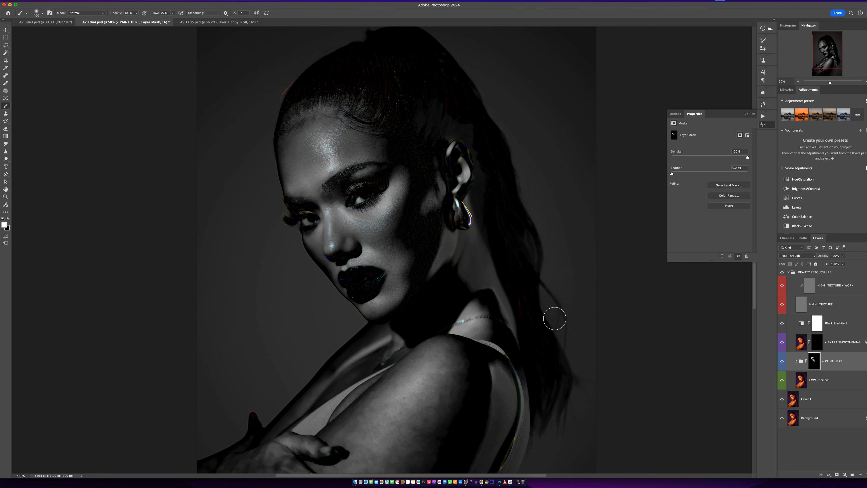
- Continue painting white on the PAINT HERE mask over the cheek, temple, chin and nose bridge with varying brush sizes
key("]")
key("[")
key("[")
key("[")
key("bracketleft")
key("bracketright")
key("bracketright")
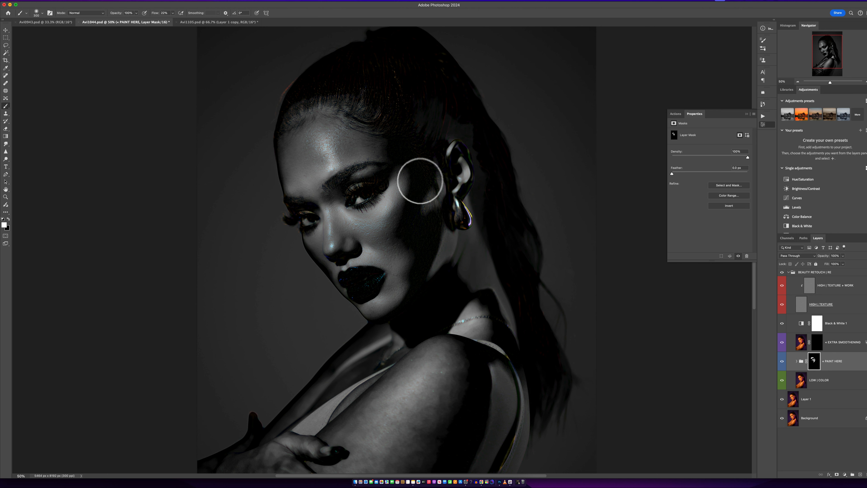
key("bracketright")
key("bracketleft")
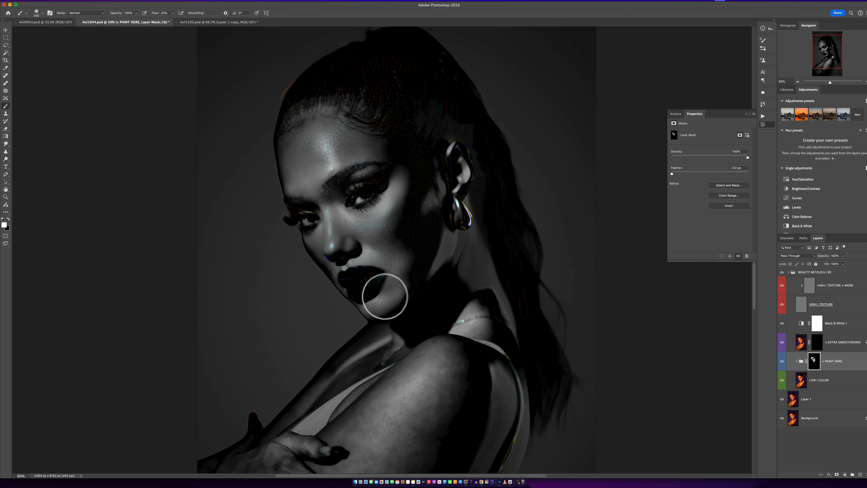
key("bracketleft")
key("bracketleft")
key("bracketleft")
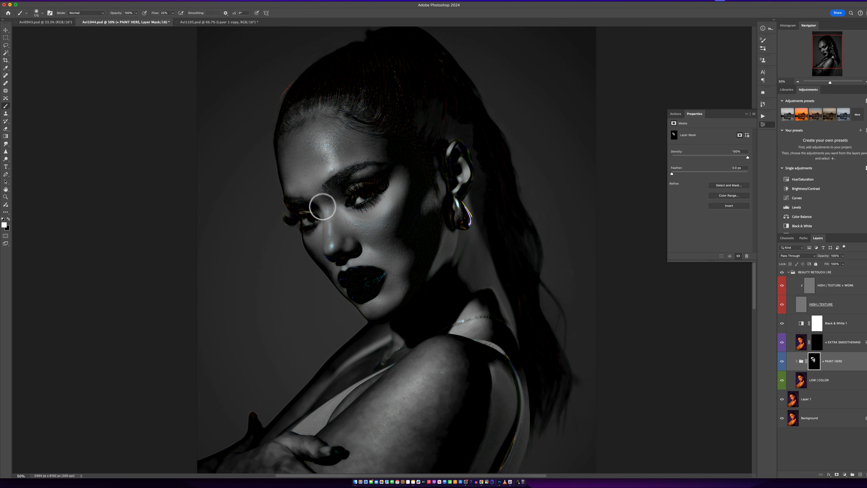
key("bracketright")
key("bracketright")
key("bracketright")
- Compare the face in black and white with the PAINT HERE group off and on
left_click(782, 362)
left_click(781, 361)
left_click(782, 362)
left_click(781, 362)
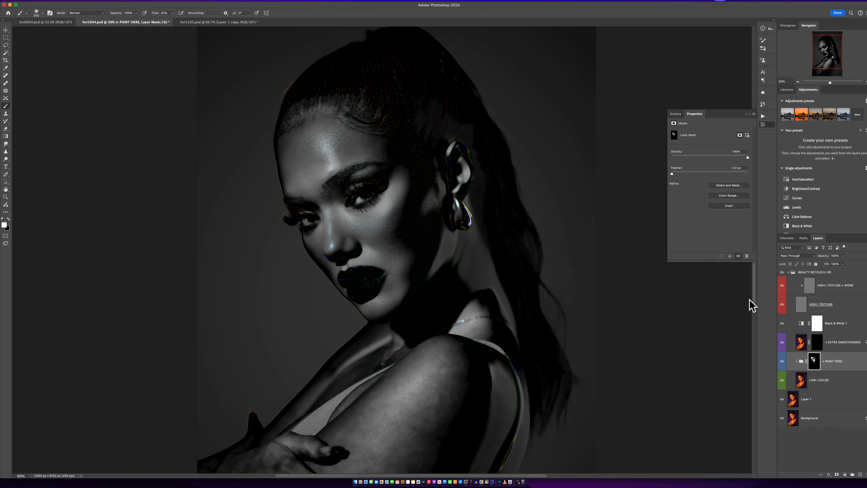
- Hide the Black & White 1 layer and compare the face in colour with the PAINT HERE group off and on
left_click(782, 324)
left_click(782, 362)
left_click(782, 363)
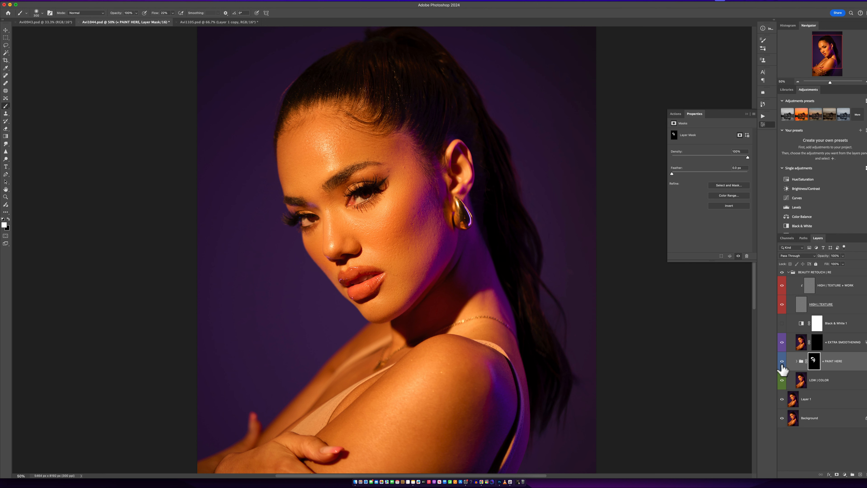
key("bracketright")
key("bracketright")
key("bracketleft")
left_click(782, 361)
left_click(782, 360)
left_click(781, 361)
left_click(781, 361)
left_click(781, 360)
left_click(781, 361)
- Show the Black & White 1 layer and paint white on the PAINT HERE mask over the shoulder and upper arm
left_click_drag(433, 251, 435, 231)
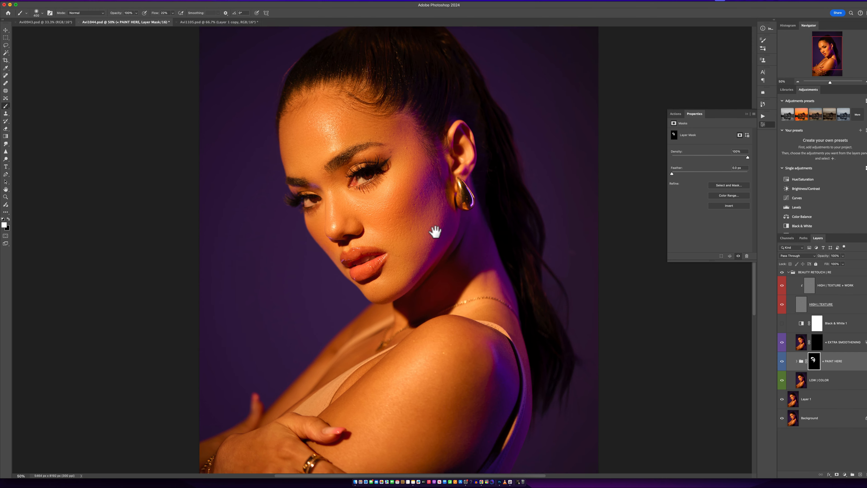
scroll(435, 231, "down", 5)
scroll(435, 232, "left", 2)
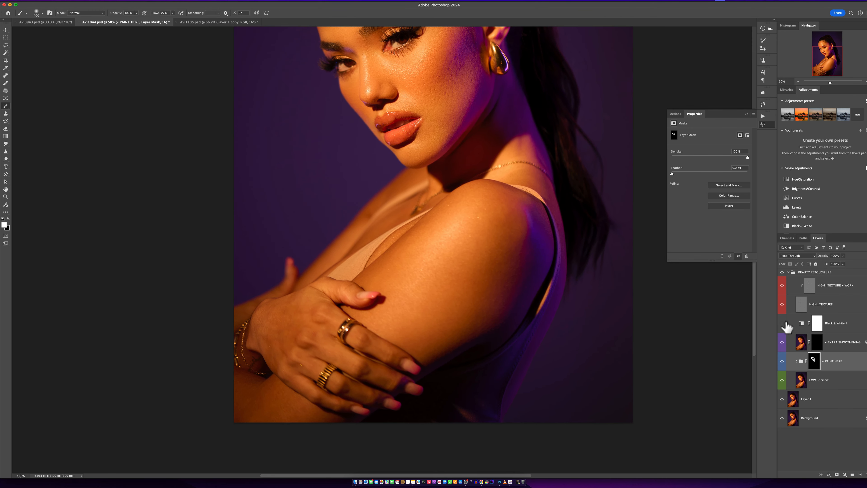
left_click(782, 323)
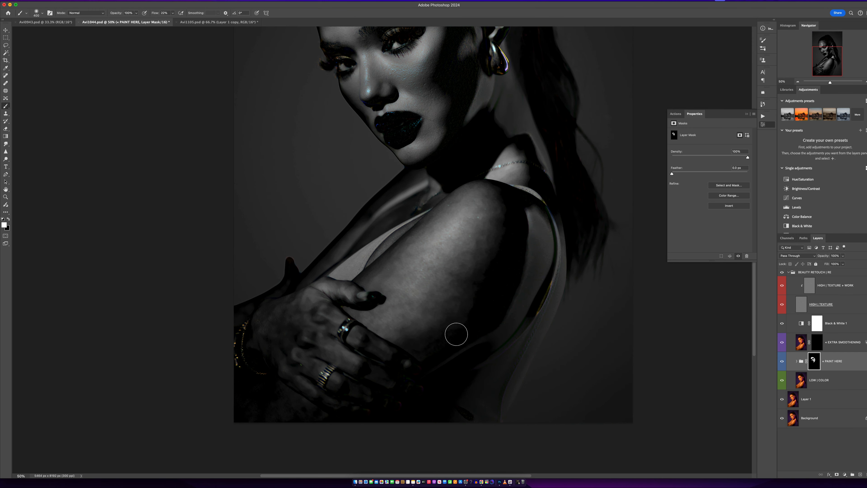
key("bracketright")
key("bracketright")
key("bracketright")
key("bracketright")
left_click_drag(471, 255, 476, 243)
key("bracketleft")
key("bracketleft")
key("bracketleft")
key("bracketright")
- Toggle the PAINT HERE group's visibility to check the smoothing on the shoulder and arm
left_click(782, 362)
left_click(782, 361)
left_click(782, 363)
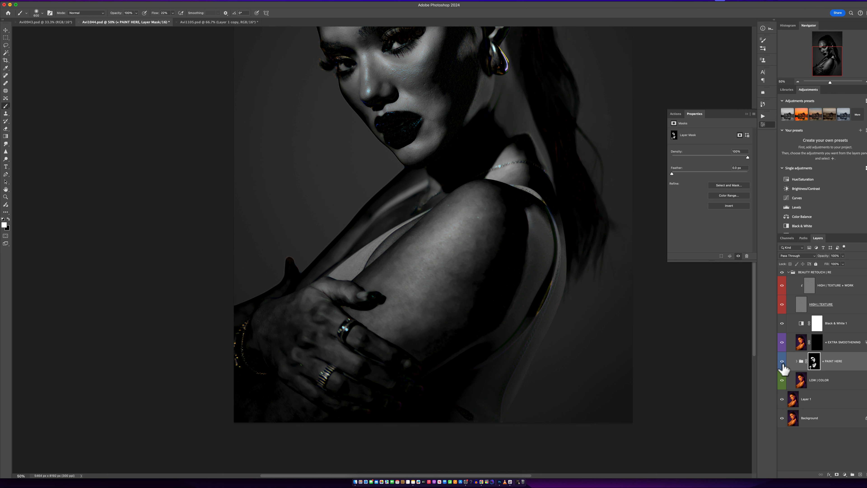
left_click(783, 364)
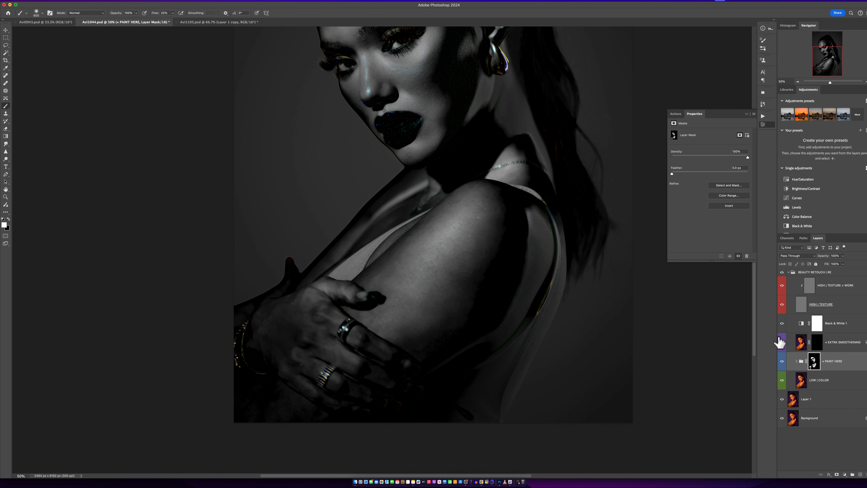
- Hide the Black & White 1 layer and compare the arm in colour with the PAINT HERE group off and on
left_click(782, 324)
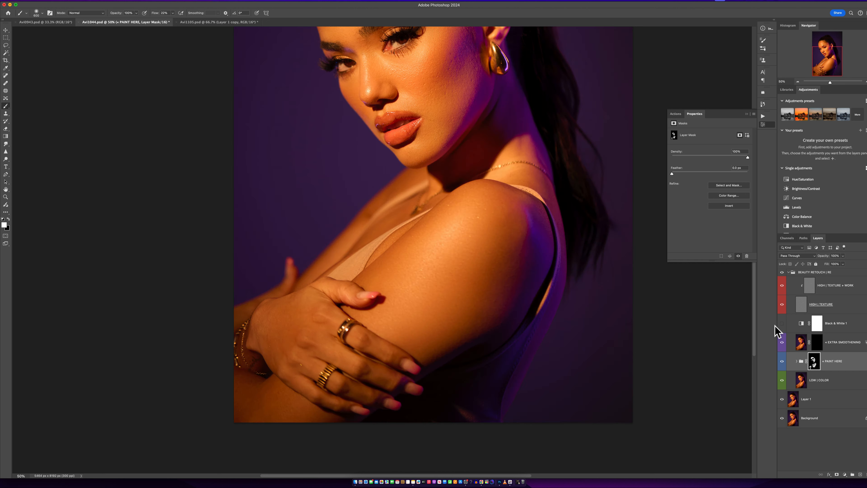
left_click(782, 380)
left_click(782, 380)
left_click(781, 363)
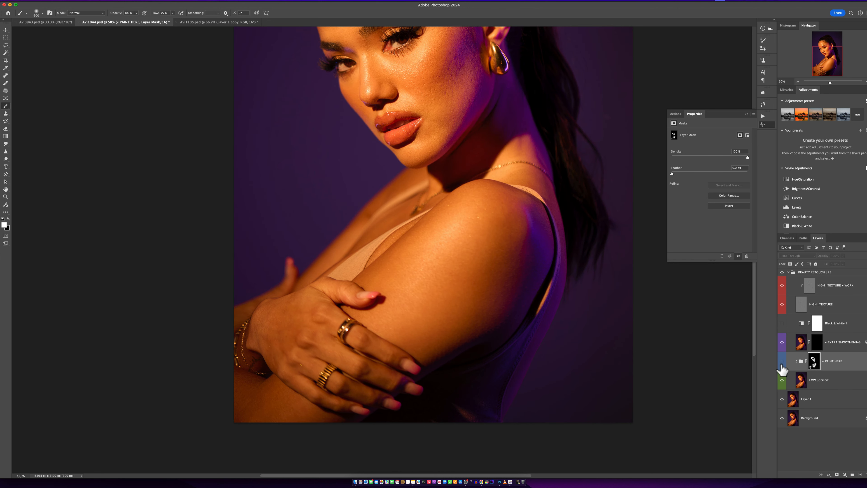
left_click(782, 362)
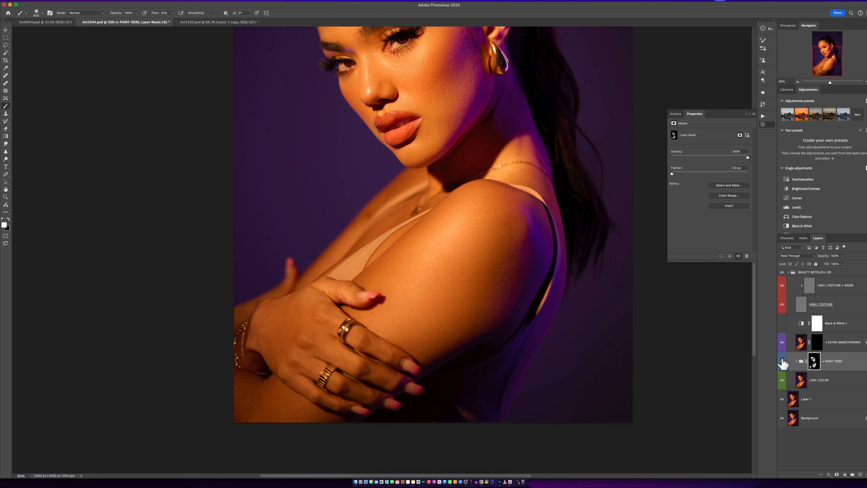
left_click(783, 363)
- Switch to black, raise the brush flow and paint with a small brush on the PAINT HERE mask along the top's edge above the hand
key("x")
left_click(173, 13)
left_click_drag(183, 25, 313, 15)
key("bracketleft")
key("bracketleft")
key("bracketleft")
key("bracketleft")
key("bracketleft")
key("bracketleft")
key("bracketleft")
mouse_move(363, 251)
left_mouse_down()
mouse_move(411, 223)
mouse_move(342, 274)
left_mouse_up()
key("bracketright")
key("bracketright")
left_click(783, 362)
key("z")
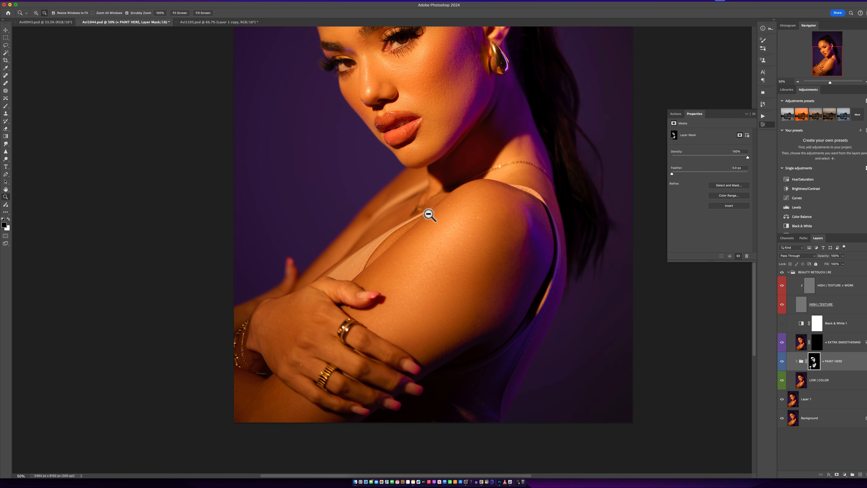
- Examine the smoothed skin on the face and forehead up close
left_click(426, 209, "alt")
left_click_drag(413, 113, 392, 256)
left_click(412, 113)
left_click(411, 106)
left_click(411, 106)
left_click(411, 104)
left_click(412, 104)
left_click(413, 103)
left_click(412, 104)
left_click(420, 246, "alt")
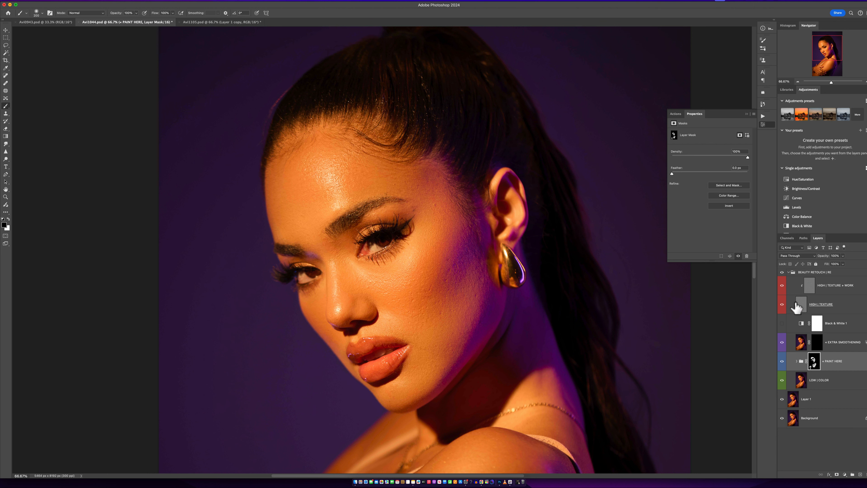
- Clone clean skin texture over the cheek on the HIGH | TEXTURE + WORK layer with the Clone Stamp tool
left_click(809, 285)
key("x")
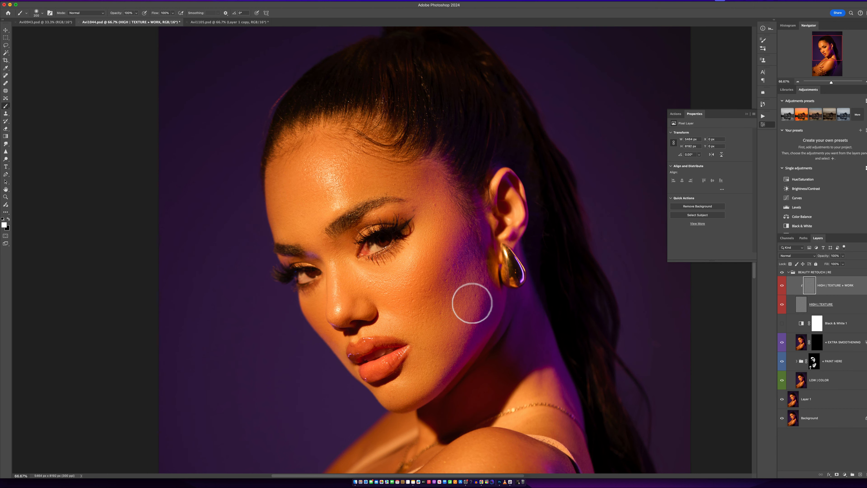
key("s")
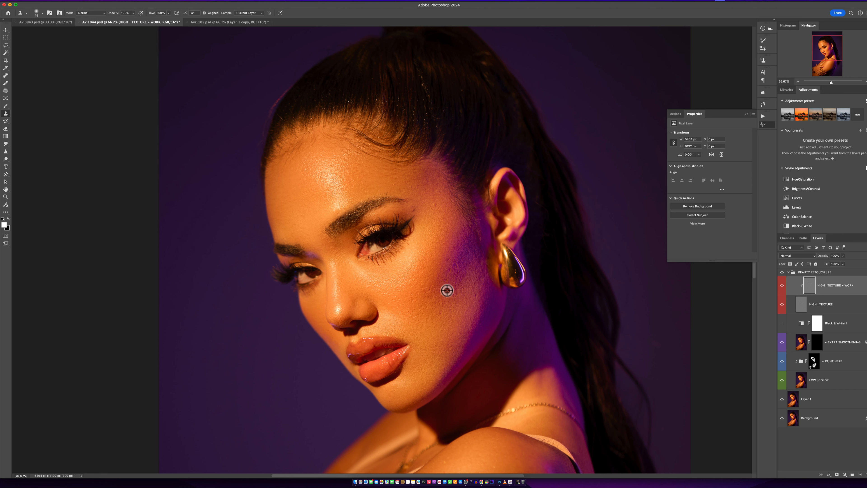
left_click(446, 283, "alt")
left_click(449, 268)
left_click_drag(416, 293, 431, 303)
left_click_drag(420, 310, 420, 320)
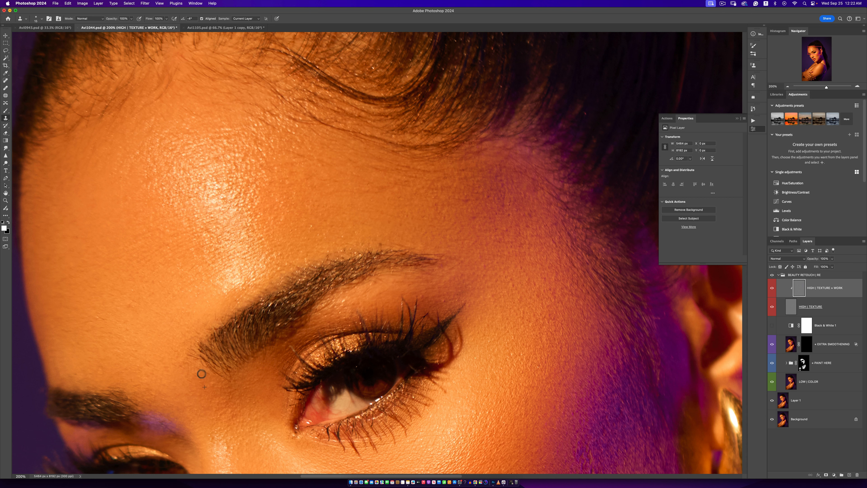
- Clone clean texture on the lower forehead around and between the eyebrows
left_click(185, 383, "alt")
left_click(121, 332, "alt")
left_click_drag(91, 326, 105, 325)
- Sample clean skin and clone over uneven texture on the outer cheek and beside the eye
scroll(501, 281, "down", 10)
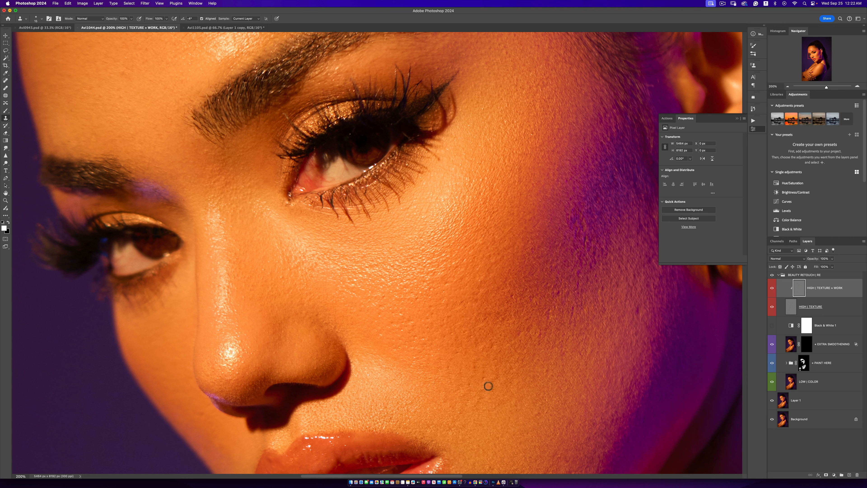
left_click(479, 352, "alt")
left_click_drag(573, 310, 572, 328)
left_click(583, 254, "alt")
left_click_drag(586, 240, 572, 240)
left_click(568, 277, "alt")
left_click_drag(581, 271, 573, 291)
left_click(501, 178, "alt")
left_click_drag(521, 144, 529, 134)
- Clone clean texture over the rough spots along the jawline and beside the mouth
scroll(501, 400, "down", 10)
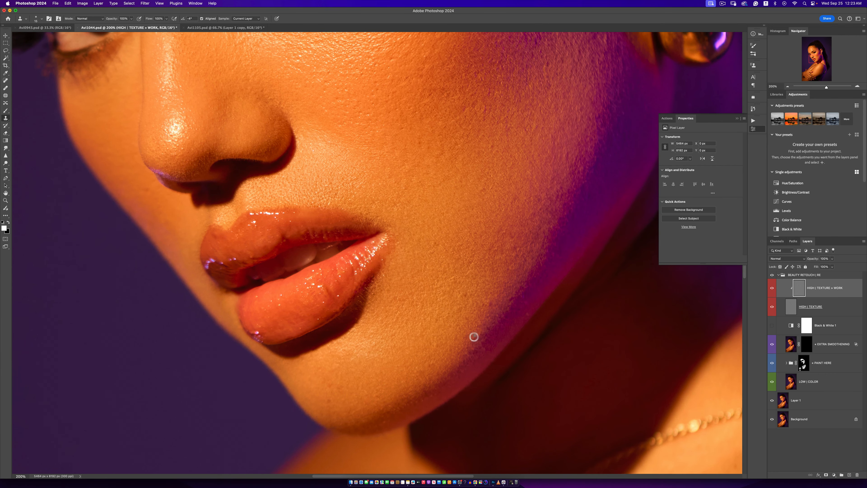
left_click(477, 333, "alt")
left_click(490, 336)
left_click(487, 316, "alt")
left_click(492, 305)
left_click(470, 304)
left_click(395, 296, "alt")
left_click(374, 294)
- Toggle the BEAUTY RETOUCH group's visibility to compare the portrait at a wider view before and after retouching
key("z")
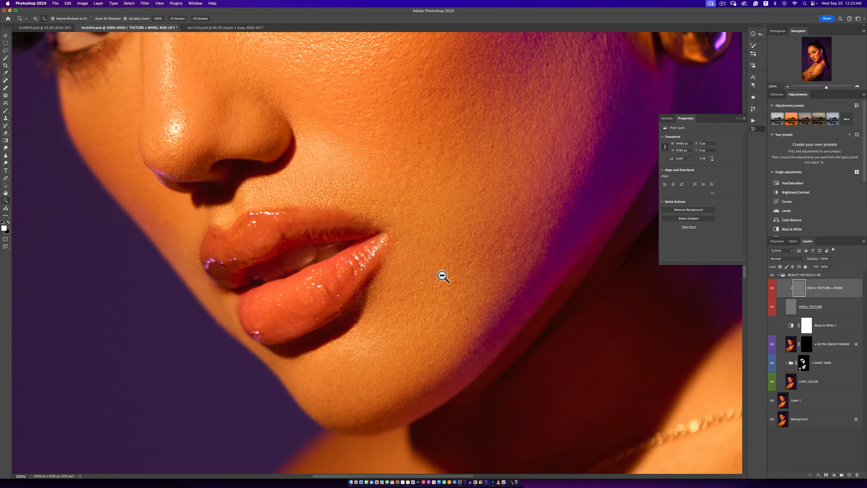
left_click(440, 276, "alt")
left_click(441, 275, "alt")
left_click(441, 275, "alt")
left_click(440, 275, "alt")
left_click(441, 275, "alt")
left_click(441, 255)
key("s")
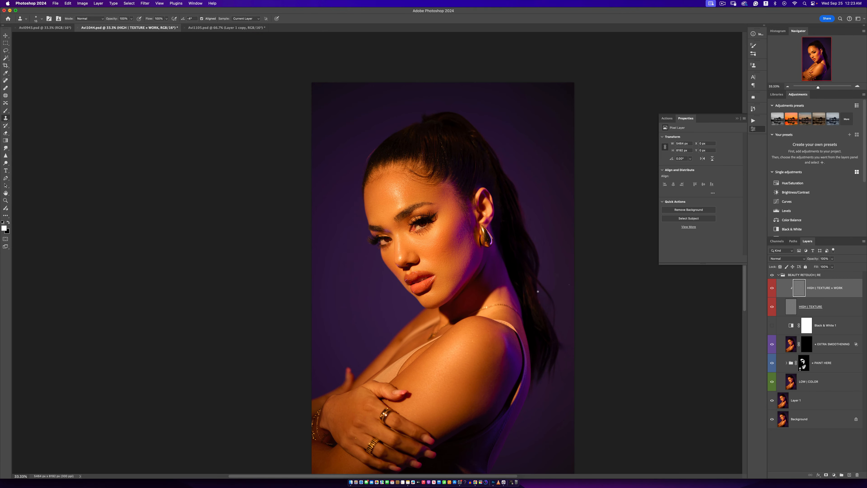
key("z")
left_click(528, 292)
left_click_drag(498, 301, 492, 285)
key("s")
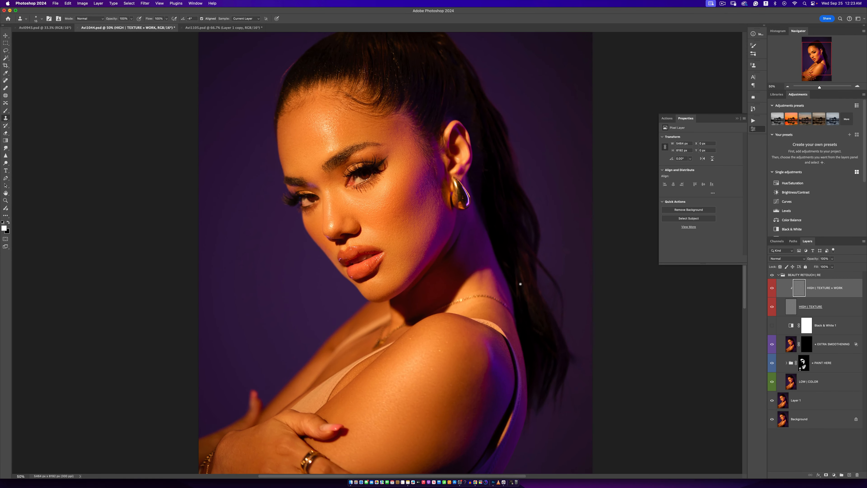
left_click(772, 279)
left_click(773, 279)
left_click(773, 279)
left_click(770, 285)
- Collapse the BEAUTY RETOUCH group and compare the face and shoulder with the group hidden and shown
left_click(779, 275)
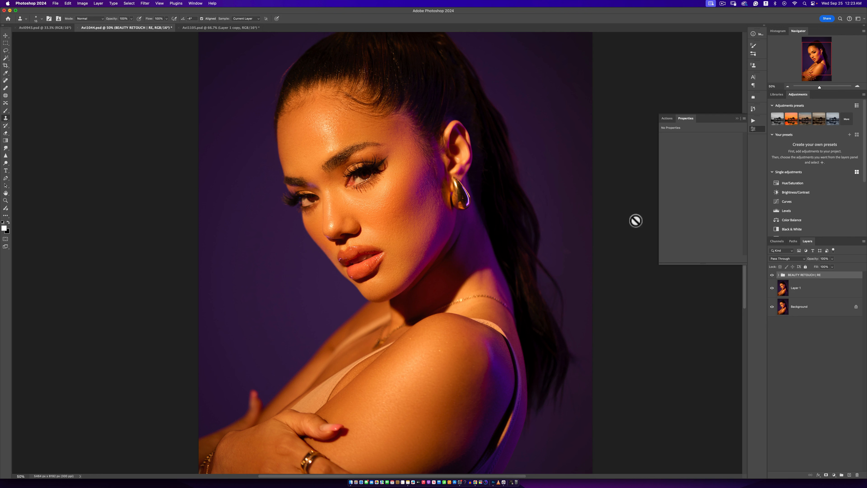
left_click(772, 275)
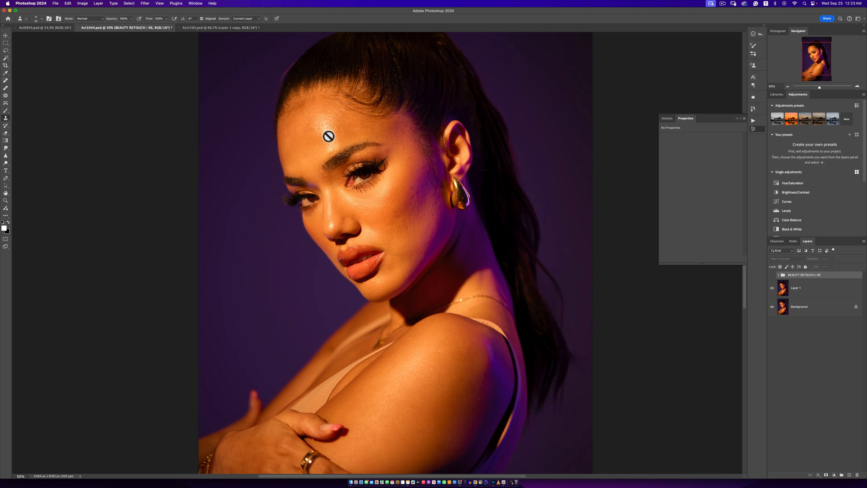
left_click(772, 275)
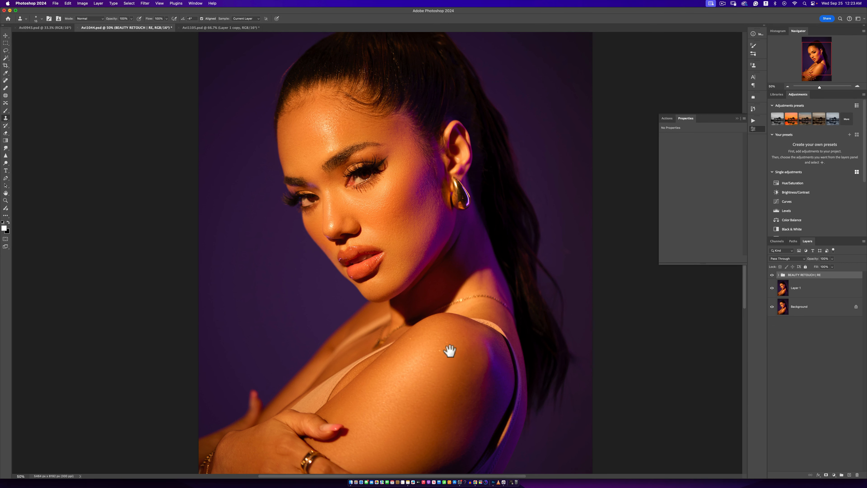
scroll(448, 350, "down", 5)
scroll(456, 264, "up", 6)
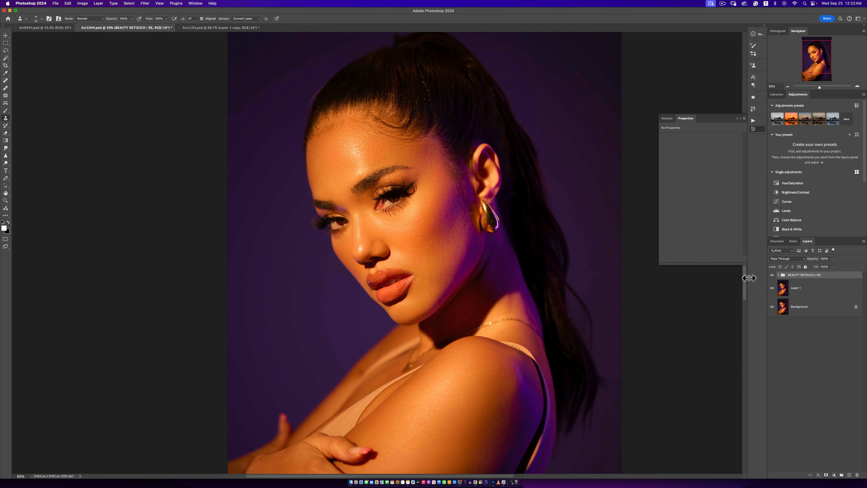
- Run the Complete Dodge And Burn action and set the midtone level of Levels 1 in the Invert Check Layer group to 0.91
left_click(752, 122)
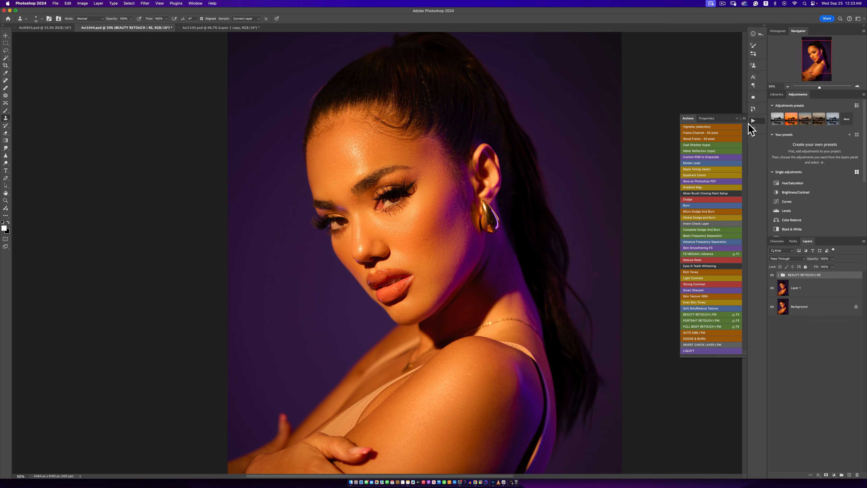
left_click(691, 228)
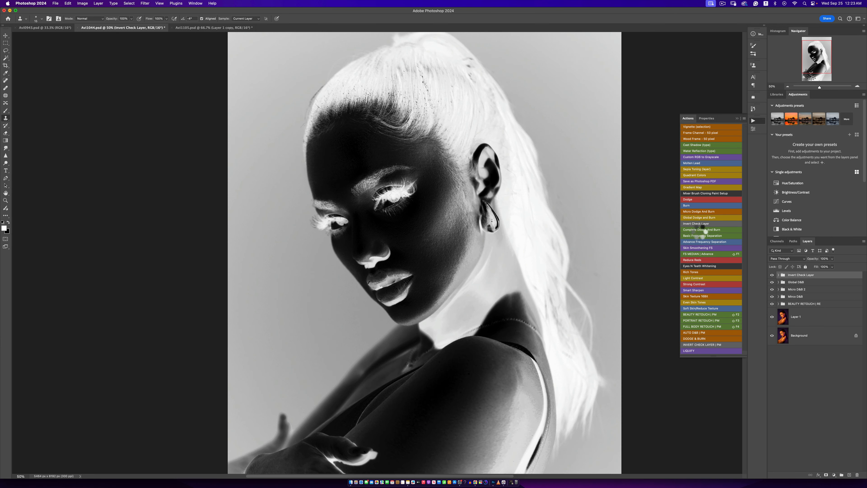
left_click(778, 275)
left_click(791, 290)
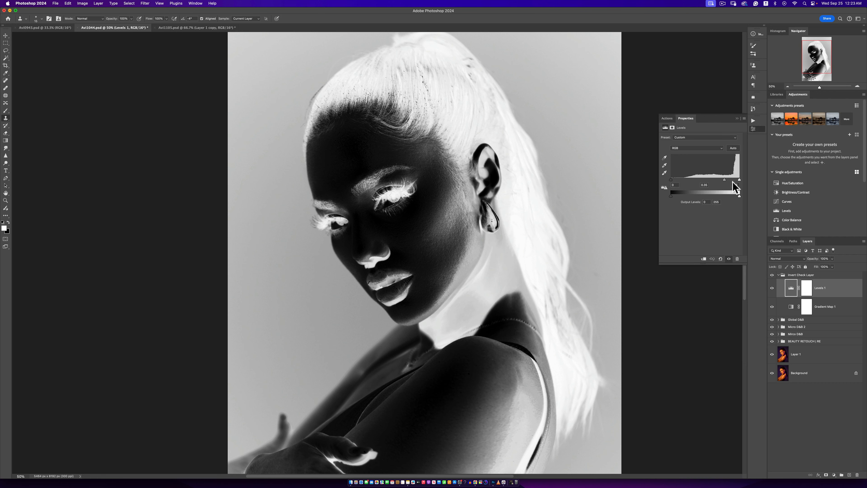
left_click_drag(722, 178, 708, 178)
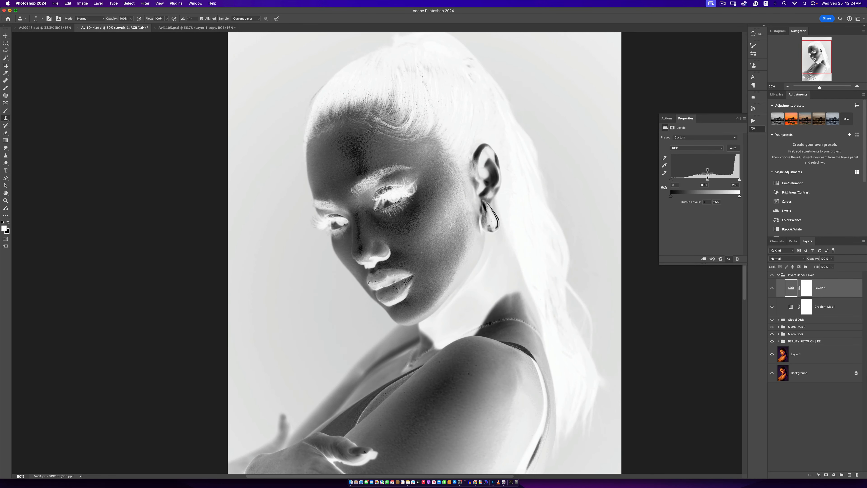
- Expand the Micro D&B group and set the Brush tool's flow to 1% for work on the face
key("z")
left_click(432, 305, "alt")
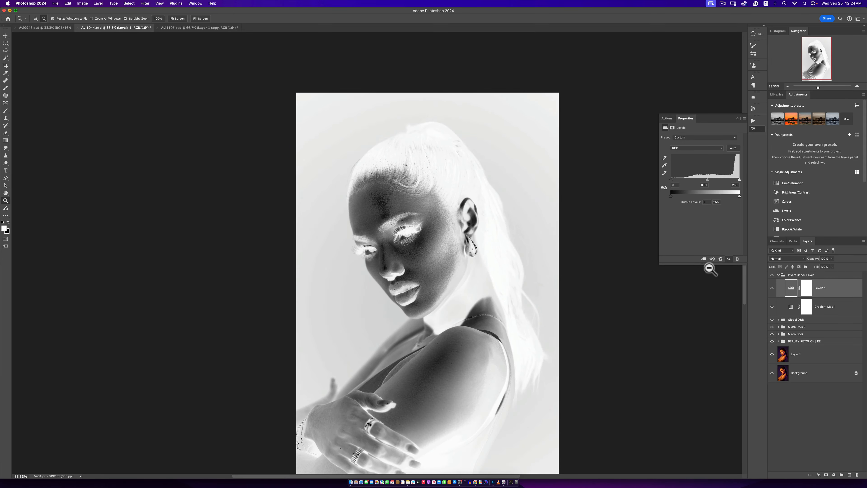
left_click(440, 257)
key("s")
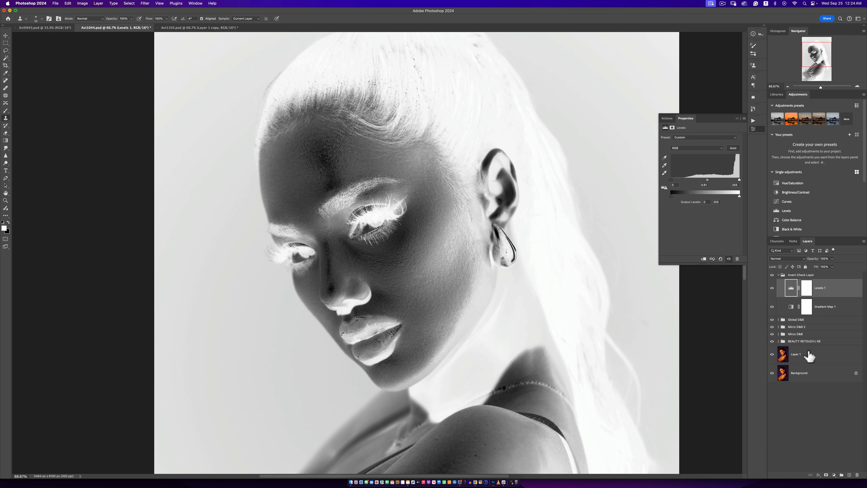
left_click(780, 341)
left_click(778, 333)
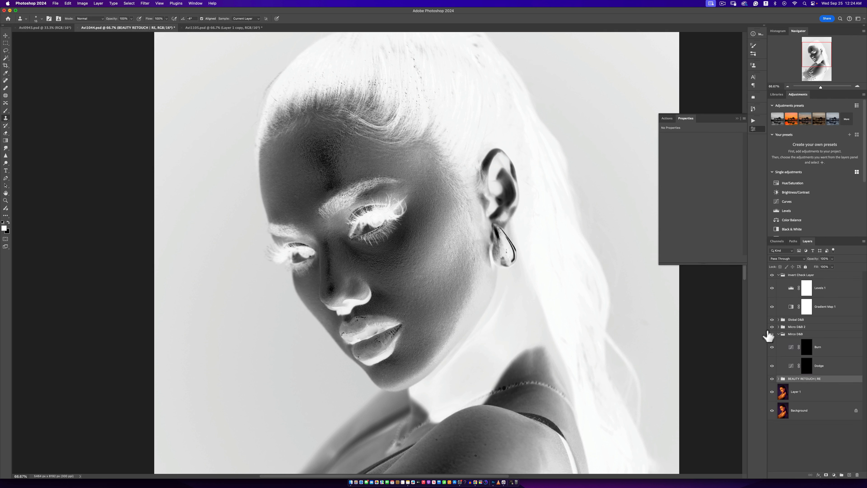
left_click(5, 111)
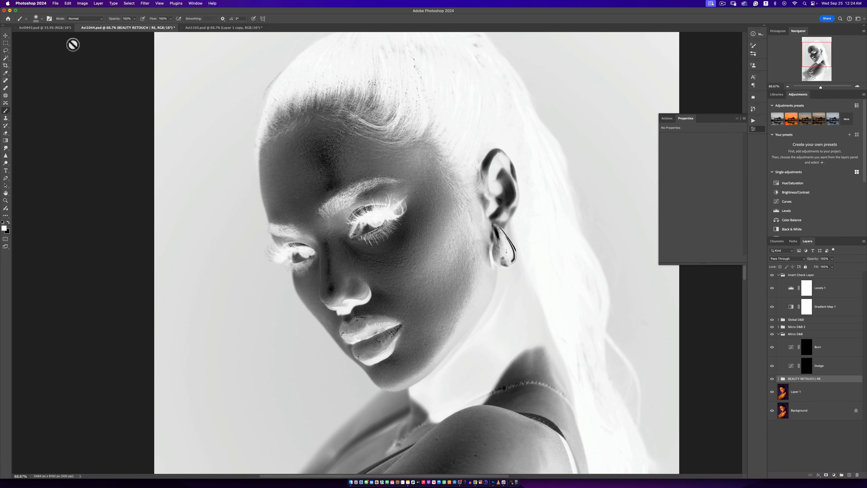
left_click(171, 19)
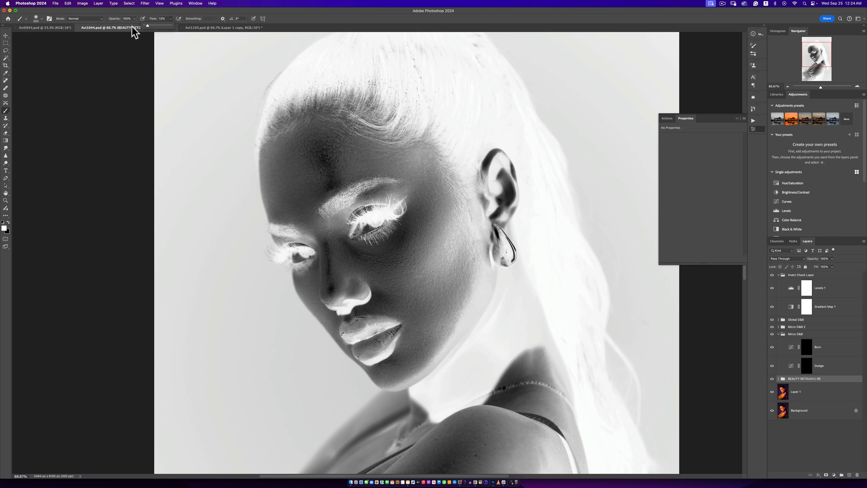
left_click_drag(147, 25, 132, 27)
left_click(313, 20)
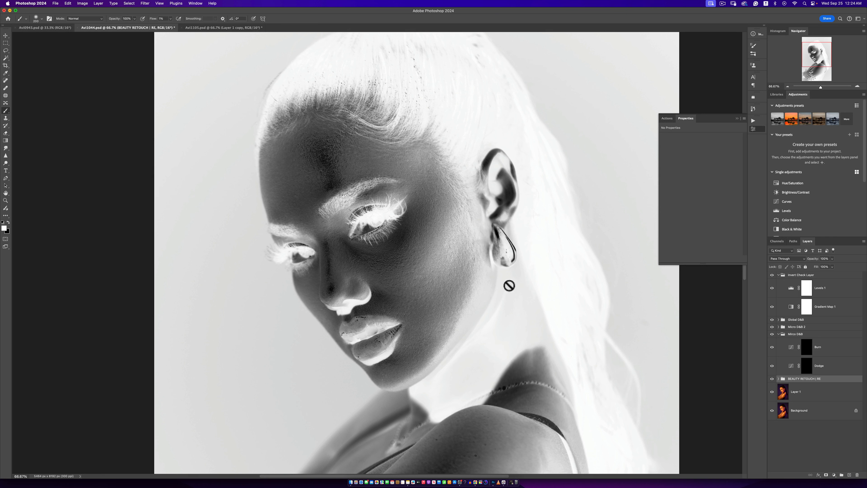
- Activate the Burn layer's mask in the Micro D&B group, swap the foreground colour to black and adjust the brush size
left_click(810, 367)
left_click(806, 348)
key("x")
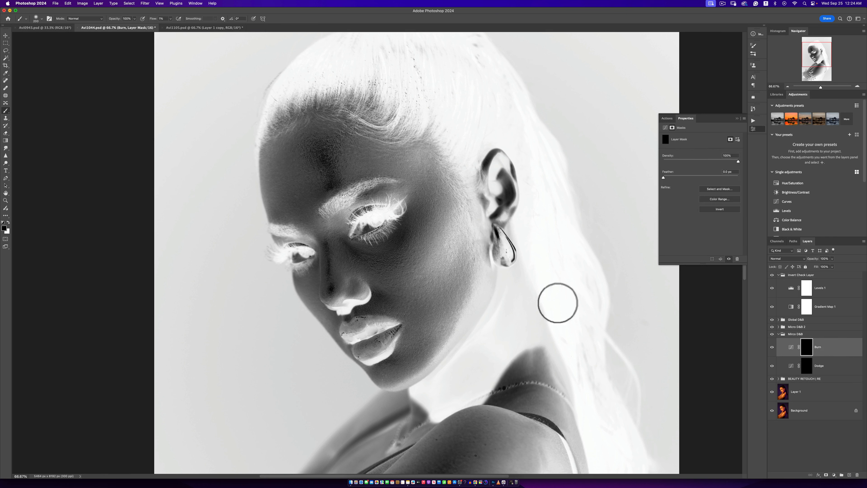
key("bracketleft")
key("bracketleft")
key("bracketleft")
key("bracketright")
key("bracketright")
key("bracketright")
key("bracketright")
key("bracketright")
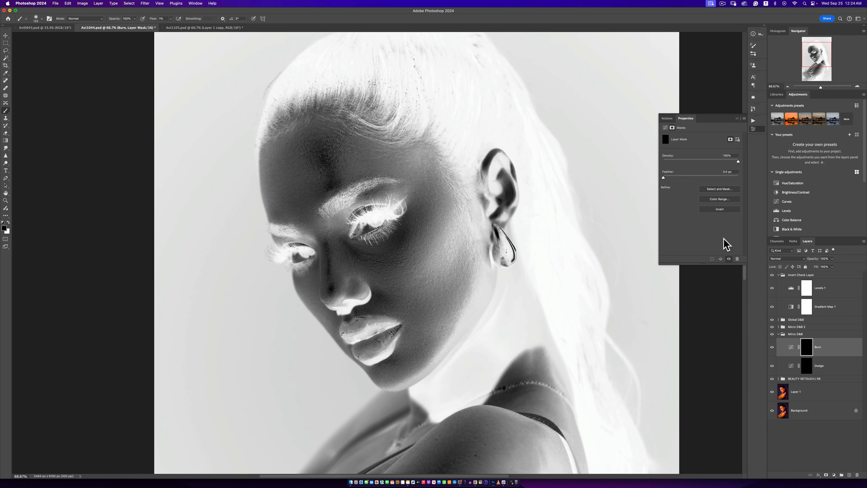
- Compare the skin with the Invert Check Layer group hidden and shown, and reduce the brush size for the cheek
left_click(771, 276)
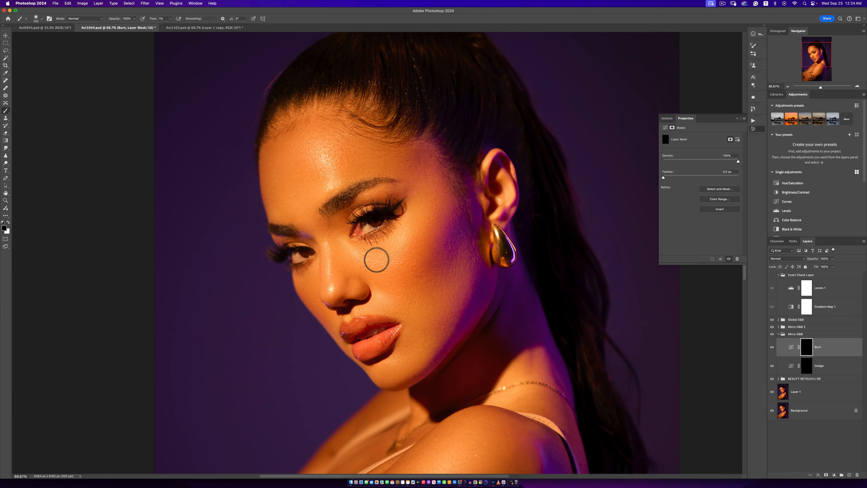
left_click(772, 275)
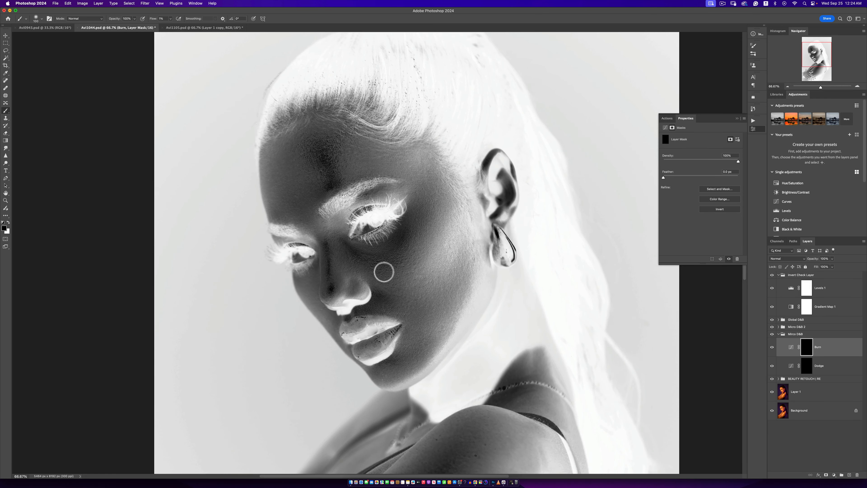
key("bracketleft")
key("bracketleft")
key("bracketleft")
key("bracketleft")
key("bracketleft")
key("bracketleft")
key("bracketright")
- Activate the Dodge layer's mask in the Micro D&B group and enlarge the brush
left_click(804, 365)
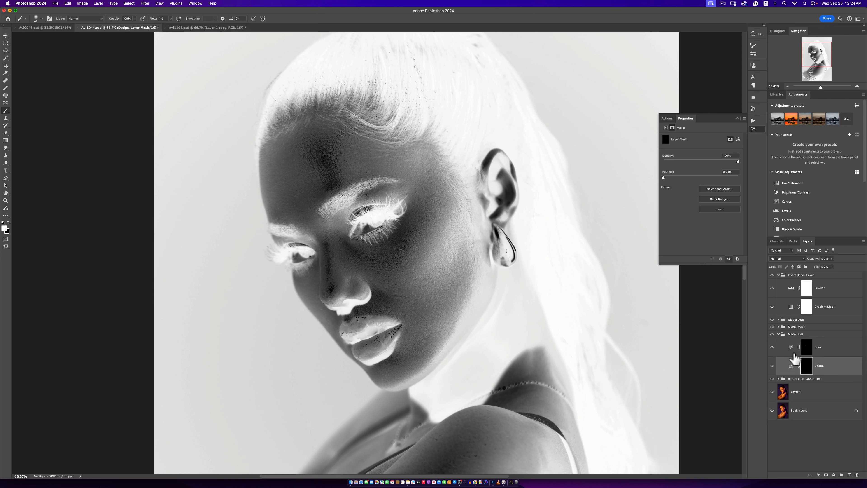
key("bracketright")
key("bracketright")
key("bracketright")
key("bracketright")
key("bracketright")
key("bracketleft")
key("bracketleft")
- Switch to the Burn mask and back to the Dodge mask, fitting the brush size to the cheek
left_click(806, 346)
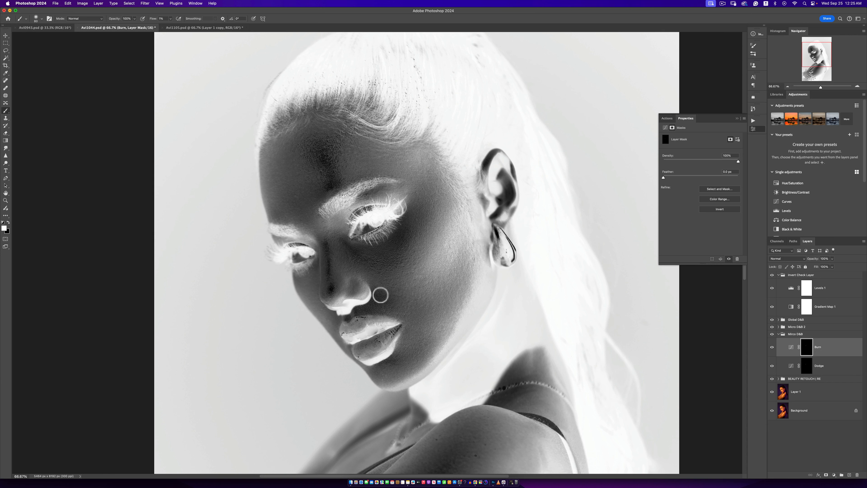
left_click(806, 366)
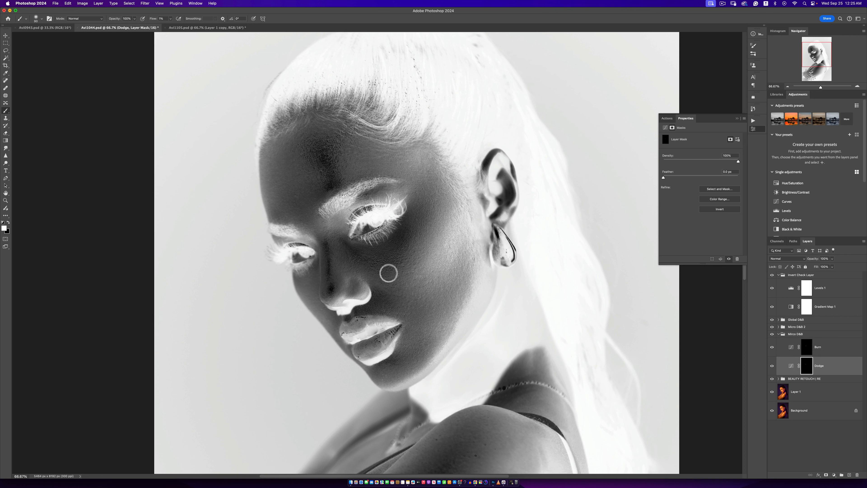
key("bracketright")
key("bracketright")
key("bracketright")
key("bracketleft")
key("bracketleft")
key("bracketleft")
- Activate the Burn mask again and adjust the brush to a smaller size for details on the forehead and face
left_click(806, 349)
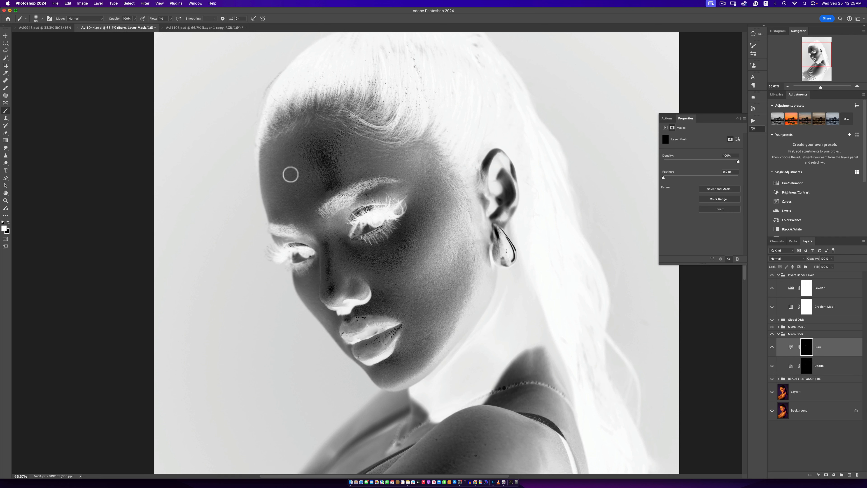
key("bracketright")
key("bracketright")
key("bracketright")
key("bracketright")
key("bracketright")
key("bracketleft")
key("bracketleft")
key("bracketleft")
key("bracketleft")
key("bracketleft")
key("bracketleft")
key("bracketleft")
- Return to the Dodge mask, hide the Invert Check Layer group and review the whole portrait in colour
left_click(813, 367)
key("bracketright")
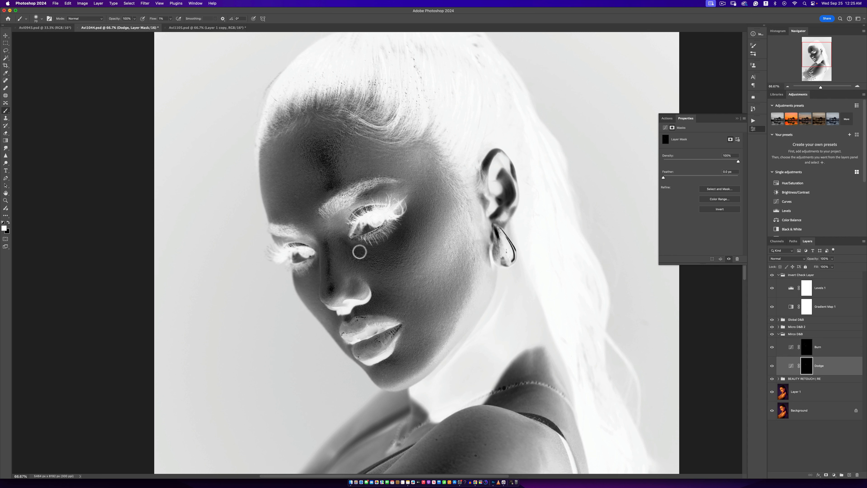
left_click(772, 274)
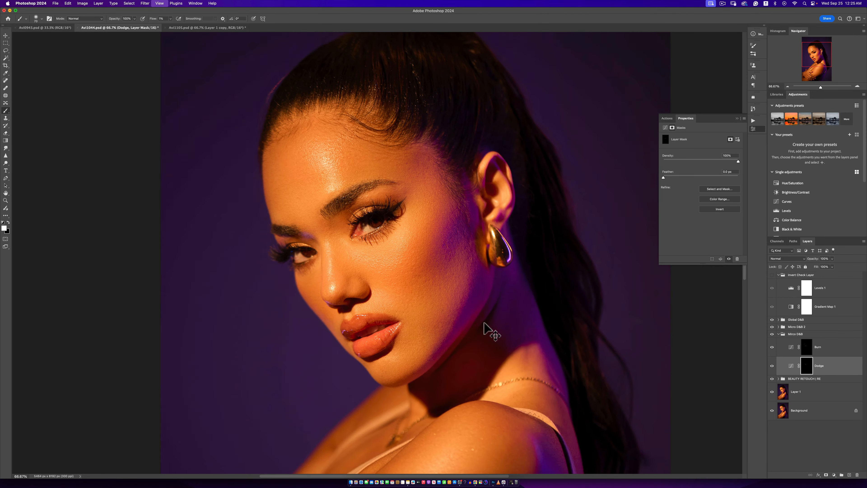
key("super+minus")
key("super+plus")
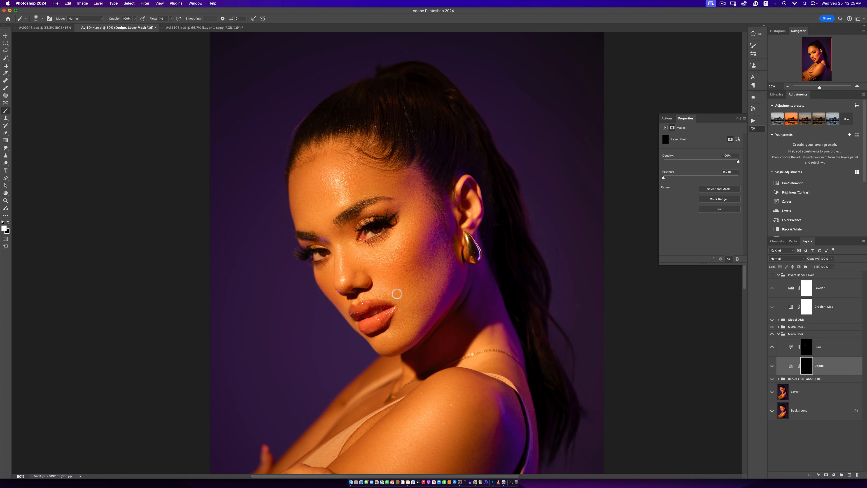
key("super+minus")
key("super+minus")
key("super+minus")
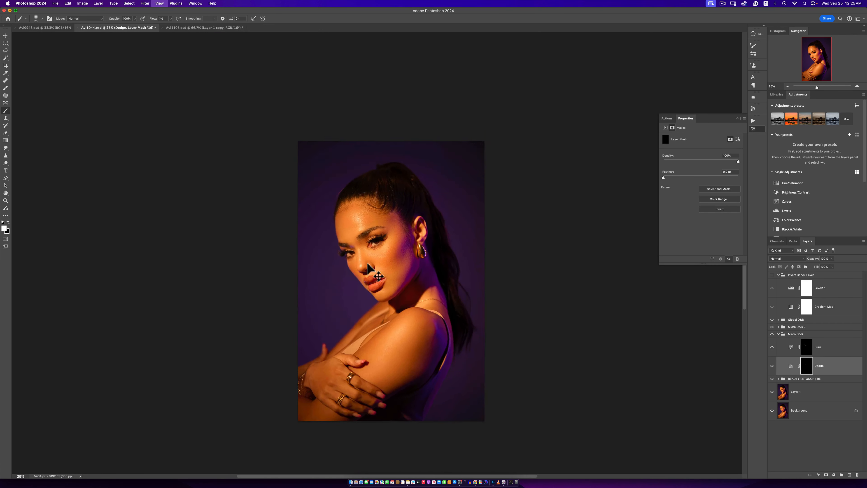
- Collapse the Mirco D&B group and compare the retouched portrait with the original Background layer alone
key("super+plus")
key("super+plus")
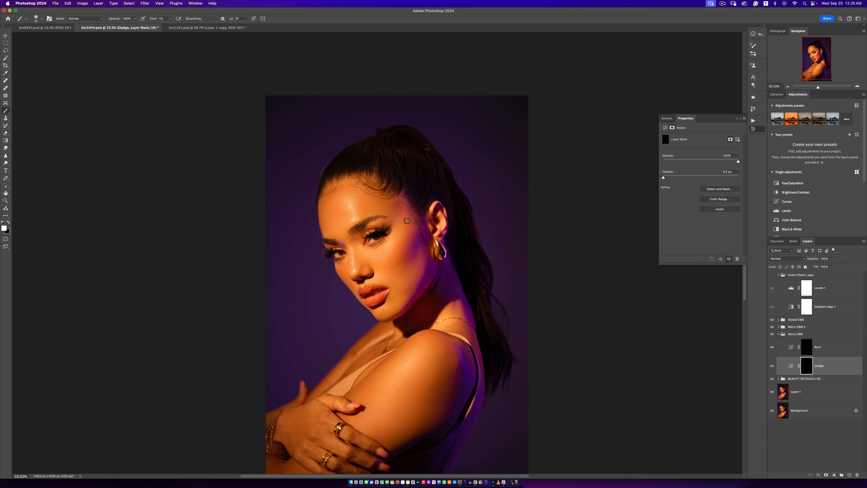
left_click(779, 334)
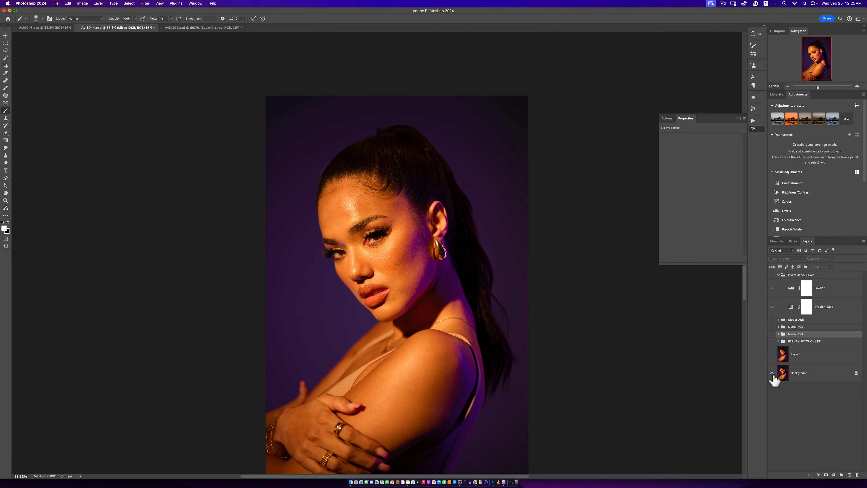
key("z")
left_click(427, 305)
key("space")
left_click_drag(425, 303, 454, 285)
key("alt+space")
left_click(463, 299, "alt")
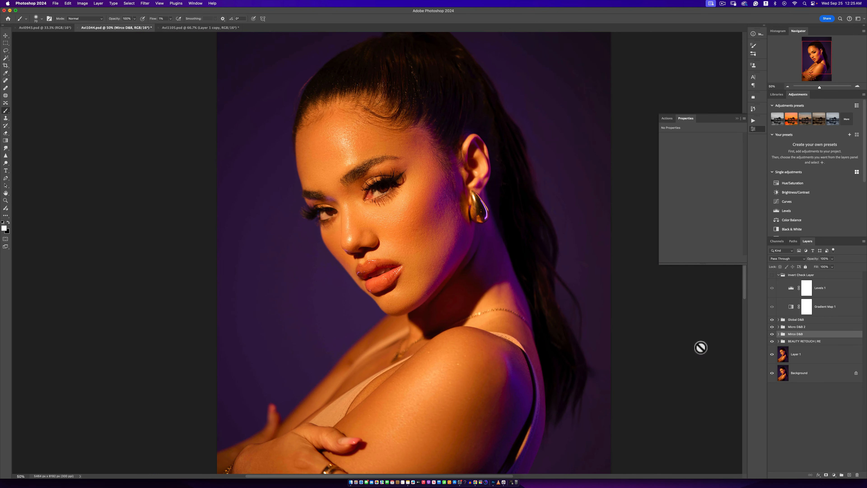
left_click(771, 374, "alt")
left_click(771, 374, "alt")
- Hide the Global D&B and Micro D&B 2 groups, stamp the visible layers above Mirco D&B, and run the FS MEDIAN | Advance action
key("z")
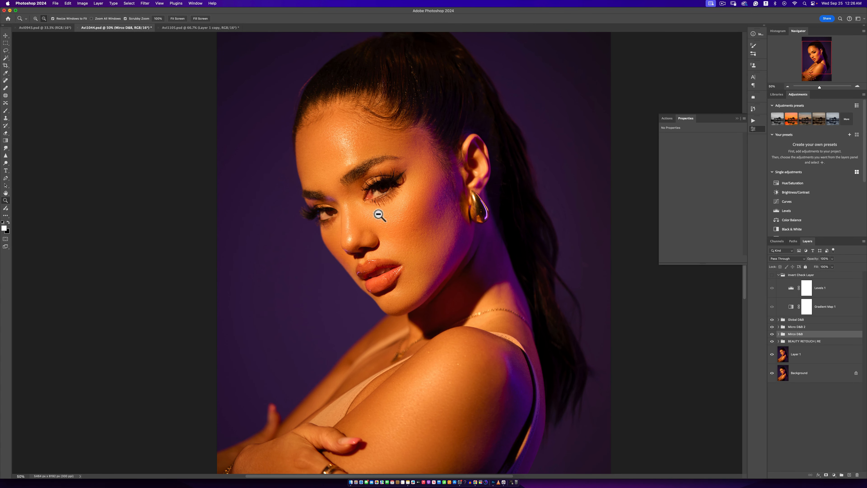
left_click(390, 236, "alt")
left_click(420, 250)
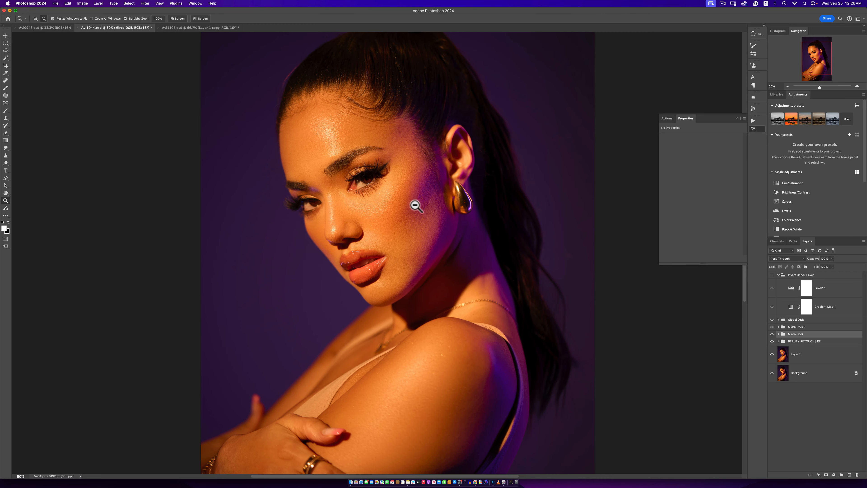
left_click(414, 203, "alt")
key("b")
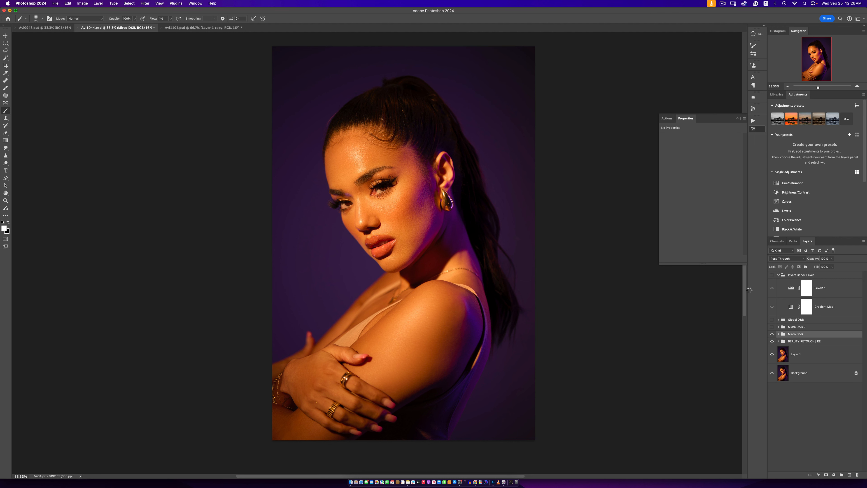
left_click(752, 121)
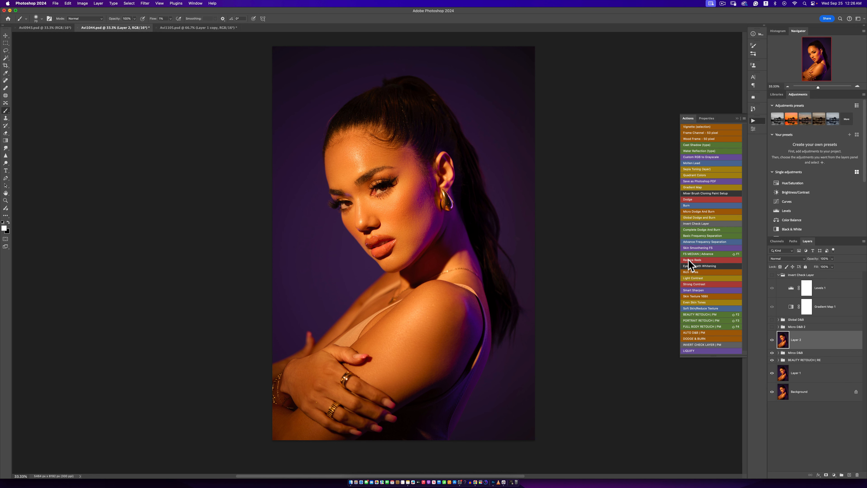
key("shift+F1")
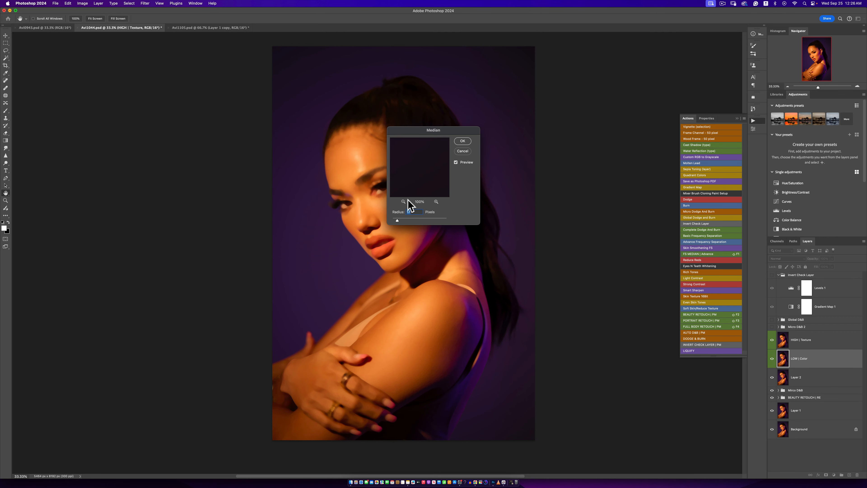
- Apply the Median filter to the LOW | Color layer with a 14-pixel radius, judging the blur on the forehead and eyes
left_click(357, 154)
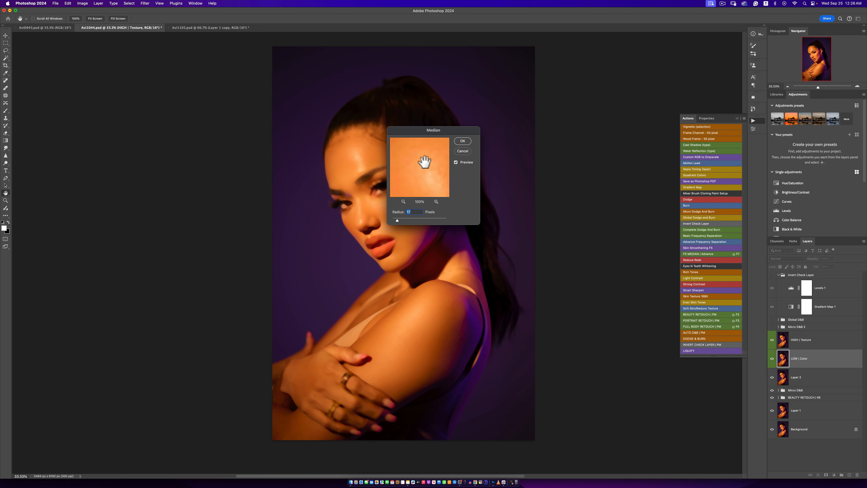
left_click(403, 202)
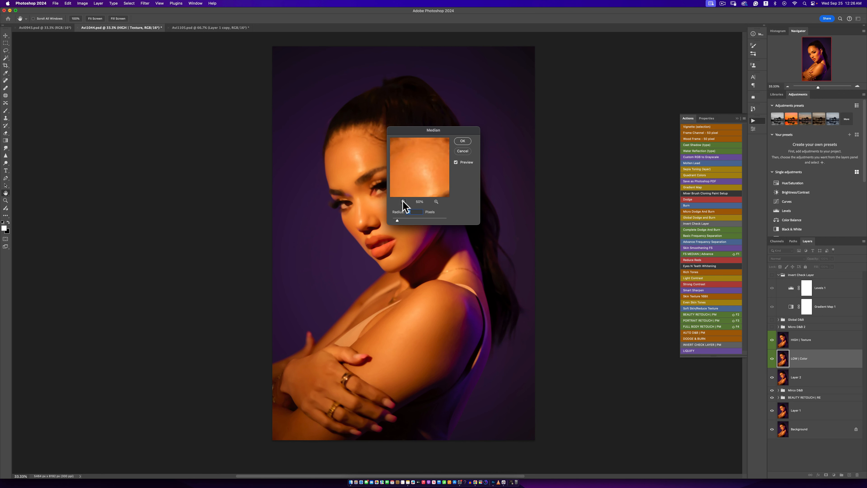
left_click(403, 201)
left_click_drag(422, 184, 422, 166)
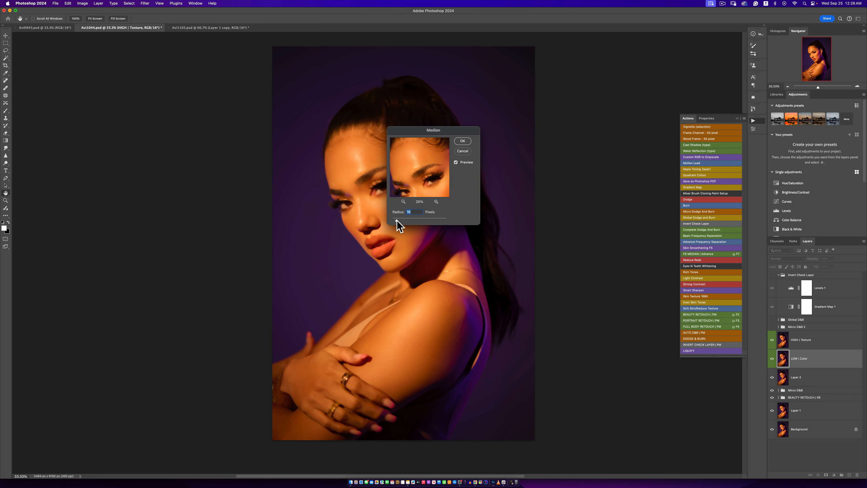
left_click_drag(396, 220, 397, 221)
left_click_drag(427, 165, 417, 157)
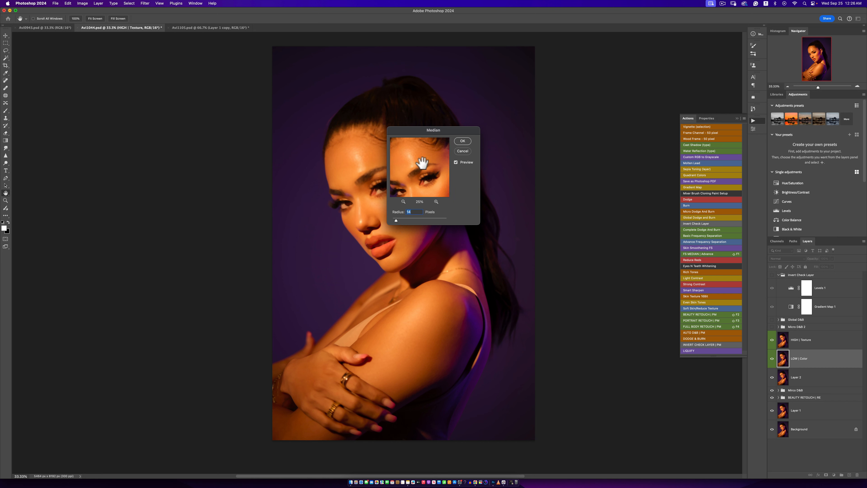
left_click(463, 141)
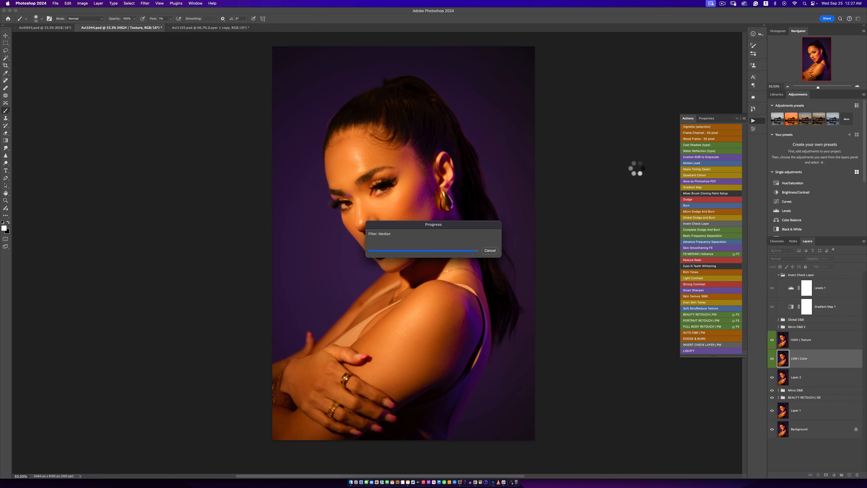
left_click(679, 166)
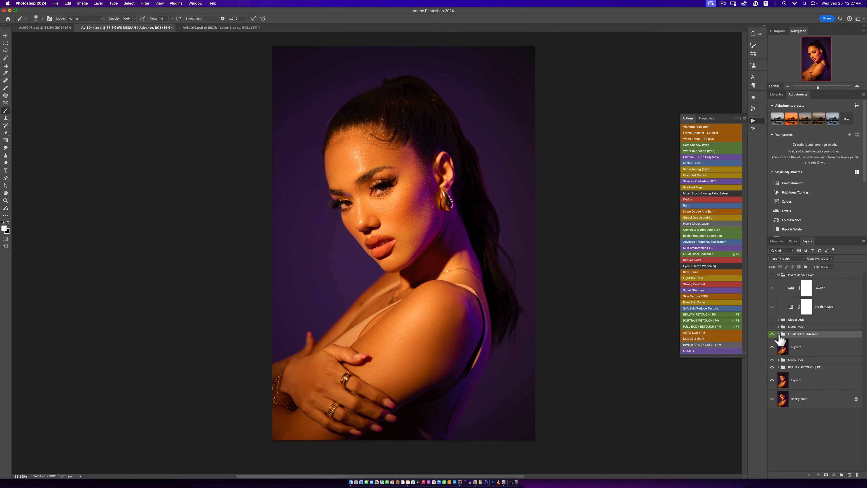
- Expand the FS MEDIAN | Advance group and select the LOW | Color - Work layer with the Mixer Brush
left_click(779, 334)
right_click(6, 111)
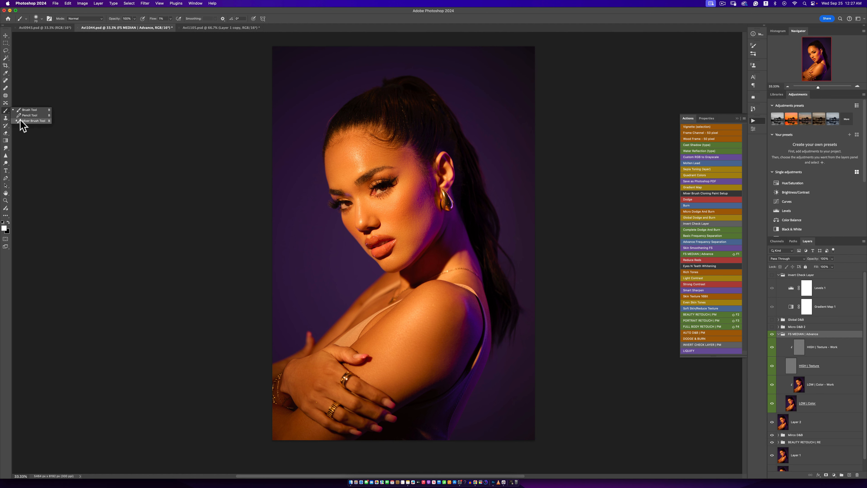
left_click(30, 121)
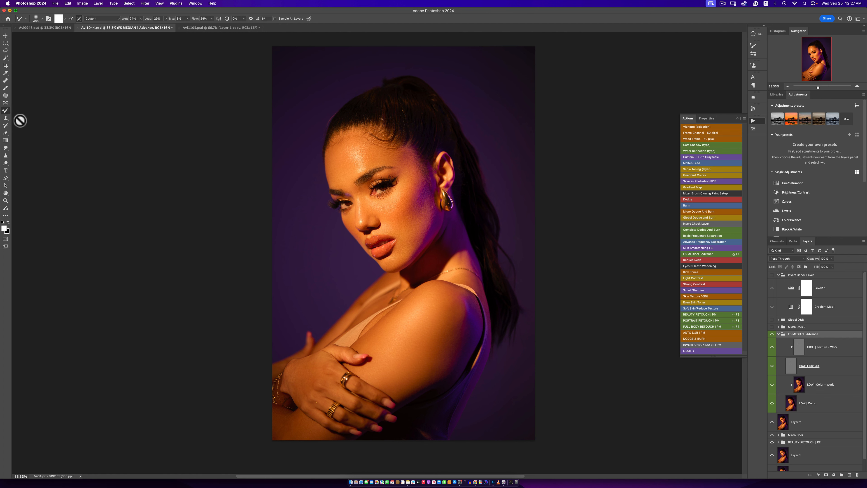
left_click(370, 160)
left_click(432, 165)
left_click(798, 389)
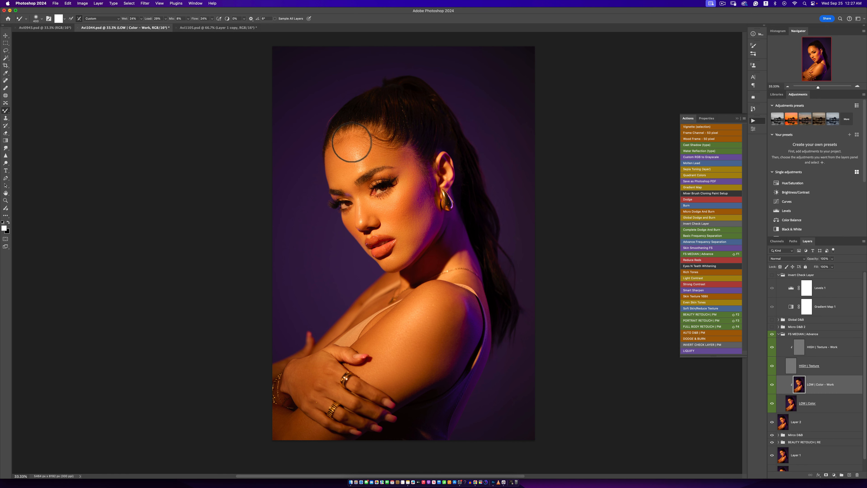
- Blend the forehead tones on LOW | Color - Work with the Mixer Brush, adapting the brush size to each area
left_click_drag(351, 142, 357, 156)
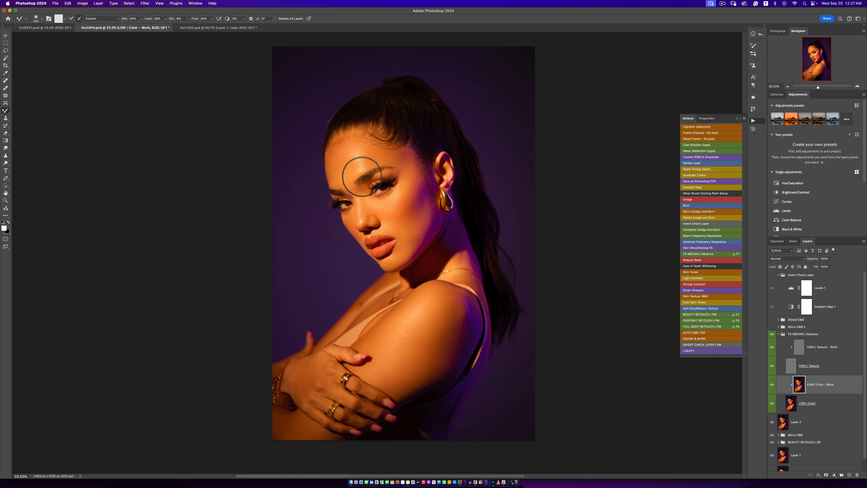
key("bracketleft")
key("bracketleft")
key("bracketleft")
key("bracketleft")
key("bracketright")
key("bracketright")
key("bracketright")
key("bracketright")
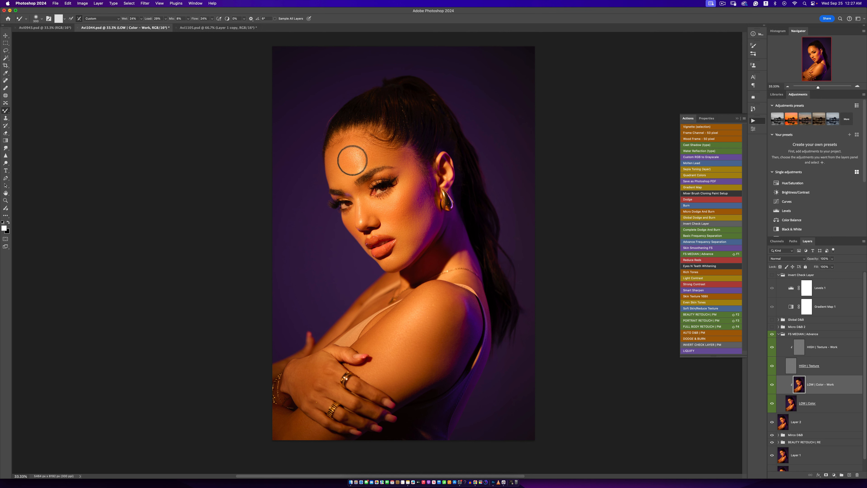
key("bracketright")
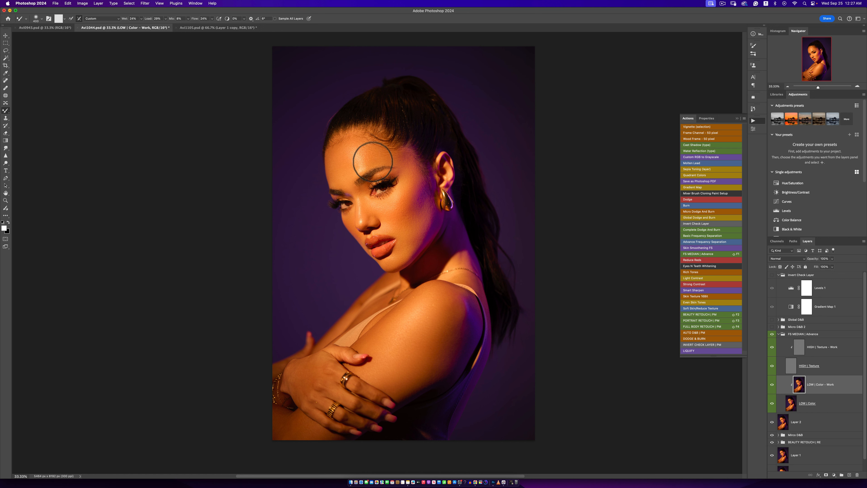
key("bracketleft")
key("bracketleft")
key("bracketright")
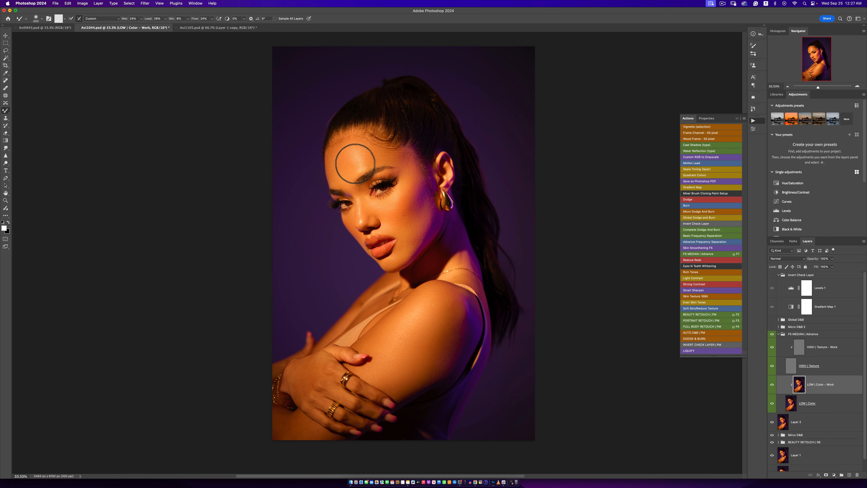
key("bracketleft")
key("bracketleft")
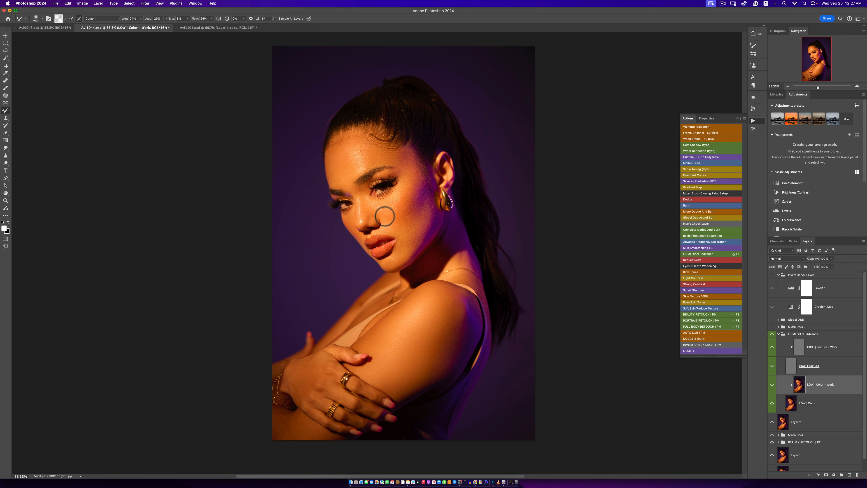
- Smooth the color transitions on the cheek and temple with the Mixer Brush, varying the brush size
key("bracketright")
key("bracketright")
key("bracketright")
key("bracketright")
key("bracketleft")
key("bracketleft")
left_click_drag(404, 166, 405, 154)
key("bracketleft")
key("bracketleft")
key("bracketright")
key("bracketright")
- Activate the HIGH | Texture - Work layer with the Clone Stamp and examine the forehead's skin texture up close
left_click_drag(806, 352, 801, 347)
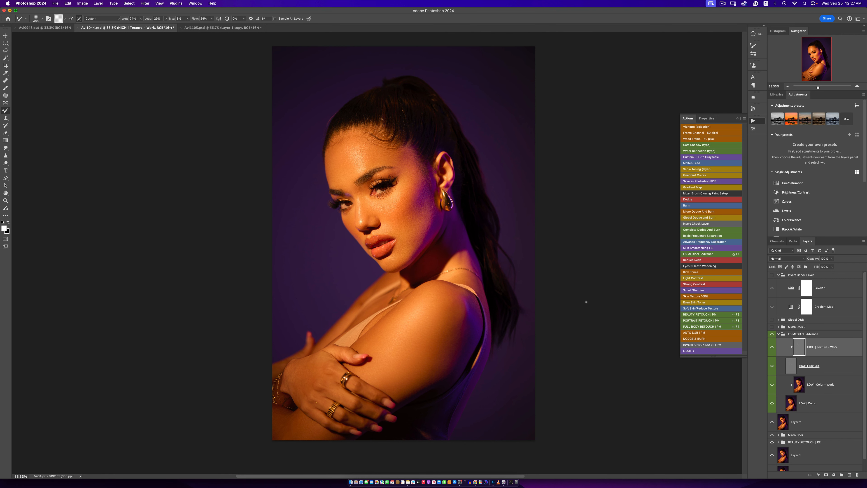
key("z")
left_click_drag(365, 148, 354, 167)
key("s")
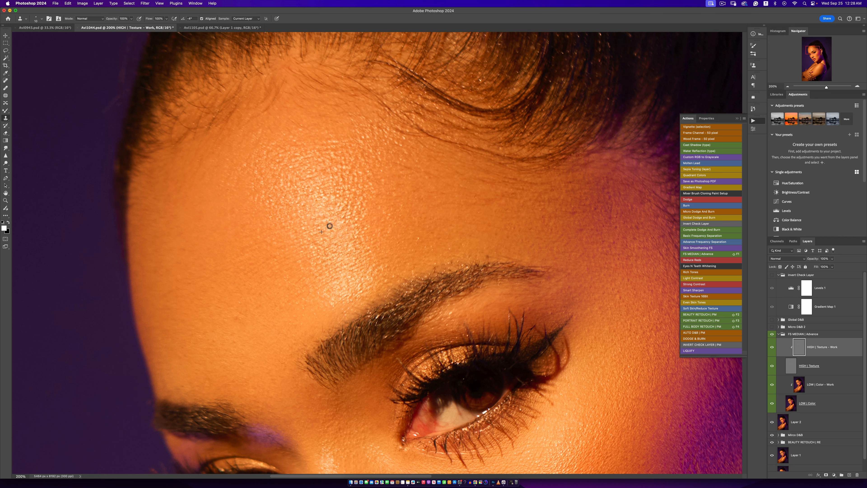
key("z")
mouse_move(336, 234)
left_mouse_down()
mouse_move(335, 224)
mouse_move(327, 240)
mouse_move(346, 233)
left_mouse_up()
left_click(346, 233)
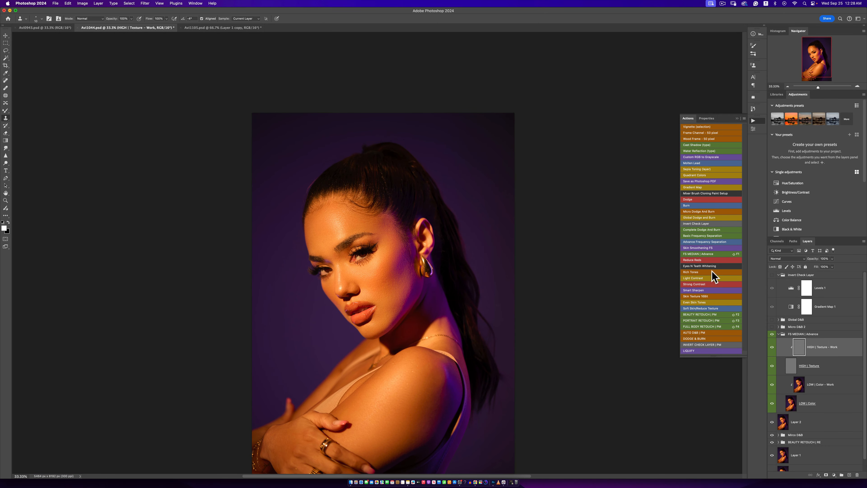
- Return to the LOW | Color - Work layer and reactivate the Mixer Brush
left_click(801, 387)
key("s")
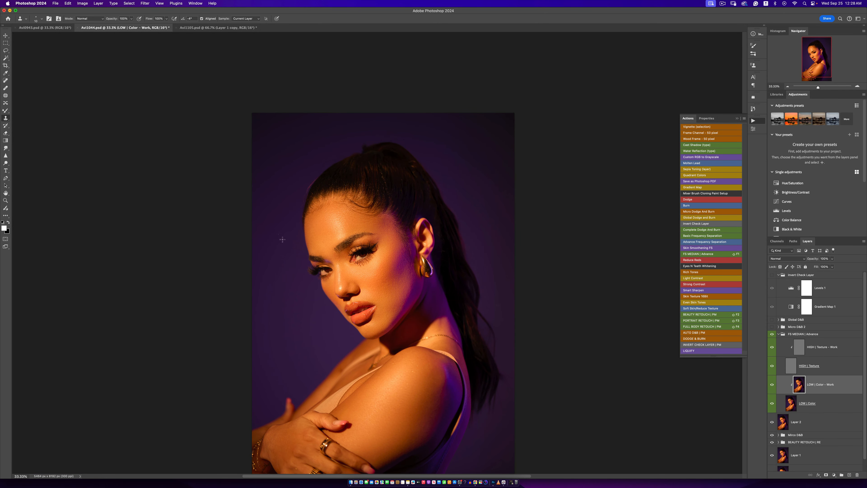
key("b")
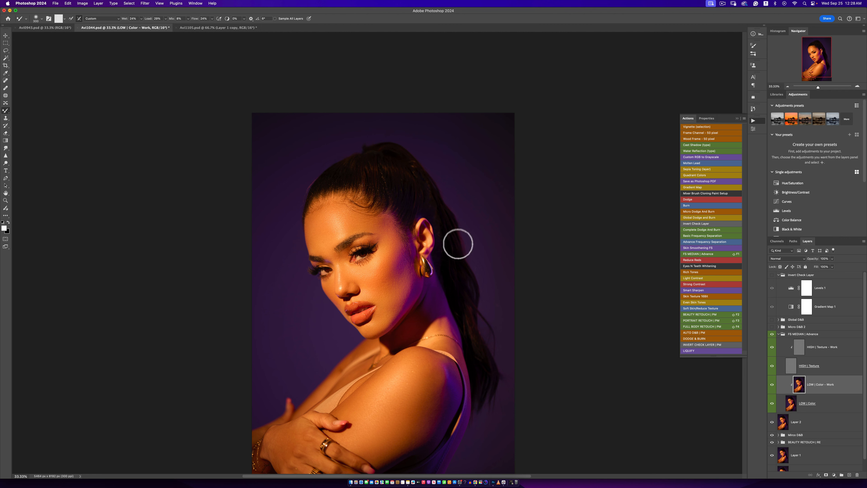
- Compare the retouched face up close with the original Background layer alone
key("z")
left_click(402, 300, "alt")
left_click_drag(403, 309, 437, 256)
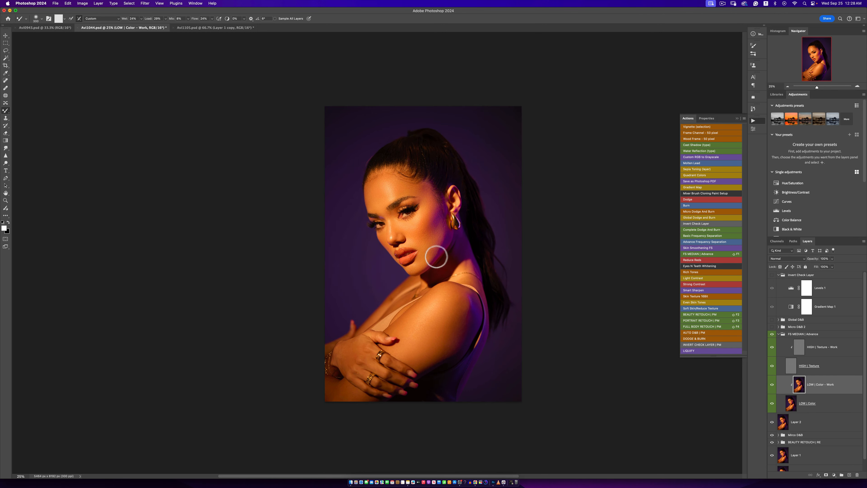
left_click(436, 271, "super")
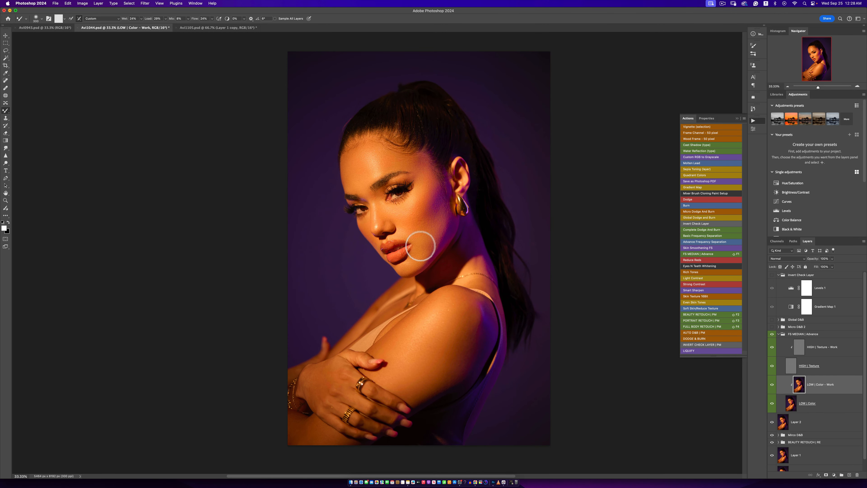
key("z")
left_click(423, 270)
left_click(423, 270)
left_click_drag(431, 240, 460, 320)
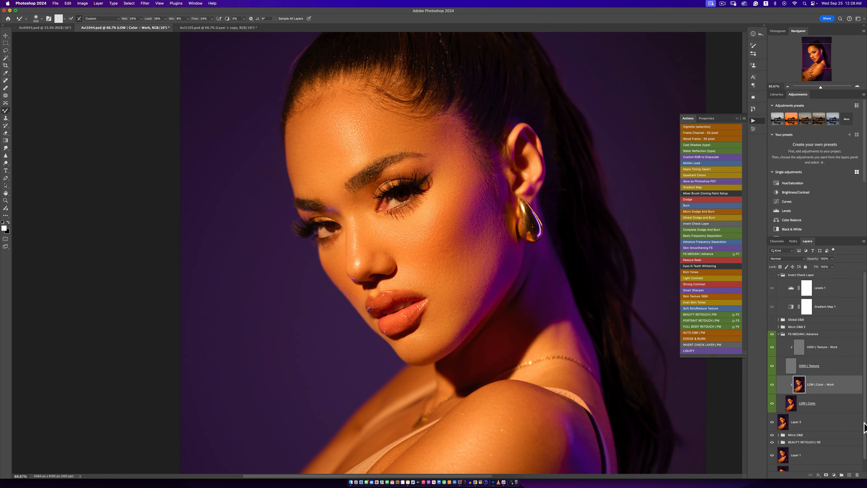
scroll(860, 425, "down", 2)
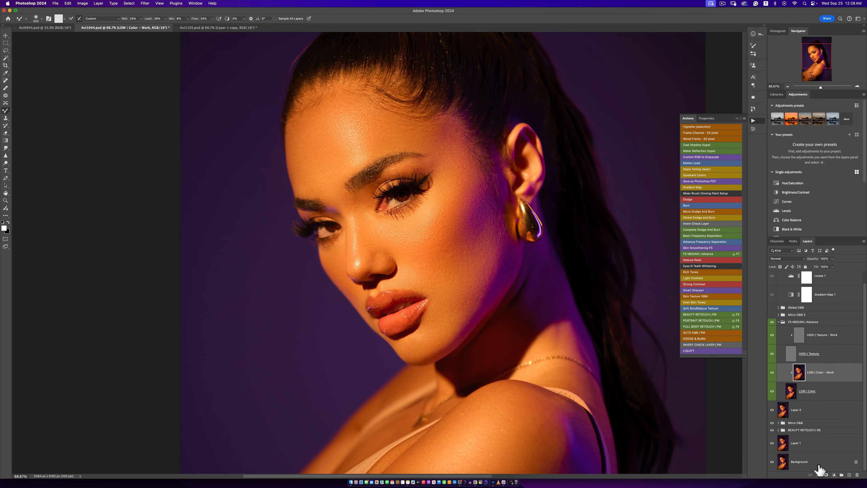
left_click(771, 462, "alt")
left_click(772, 462, "alt")
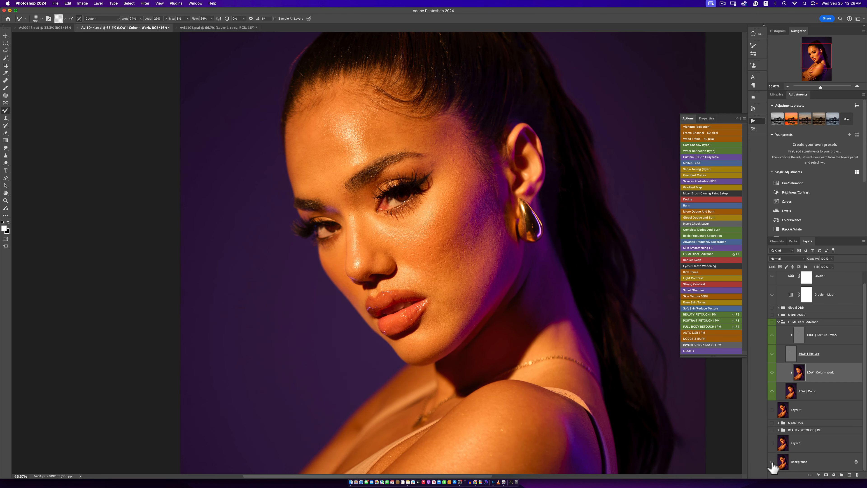
- Compare the whole retouched portrait with the Background layer alone and restore all layers
scroll(468, 285, "down", 3)
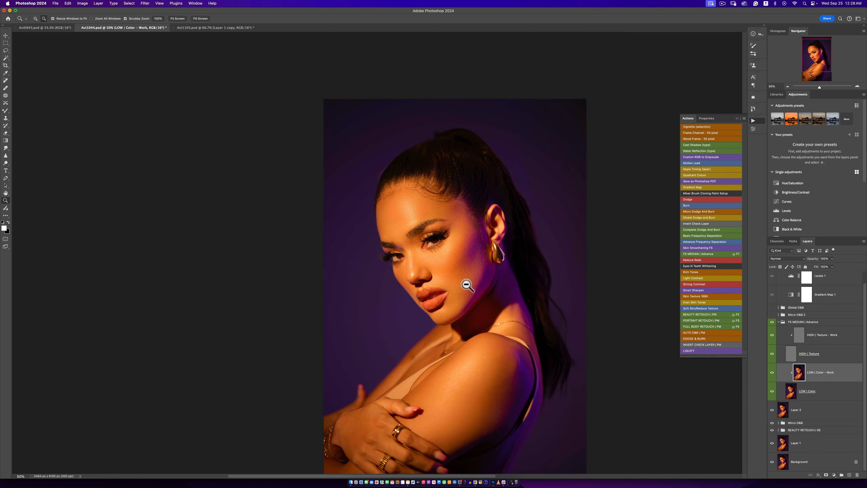
left_click_drag(476, 339, 441, 304)
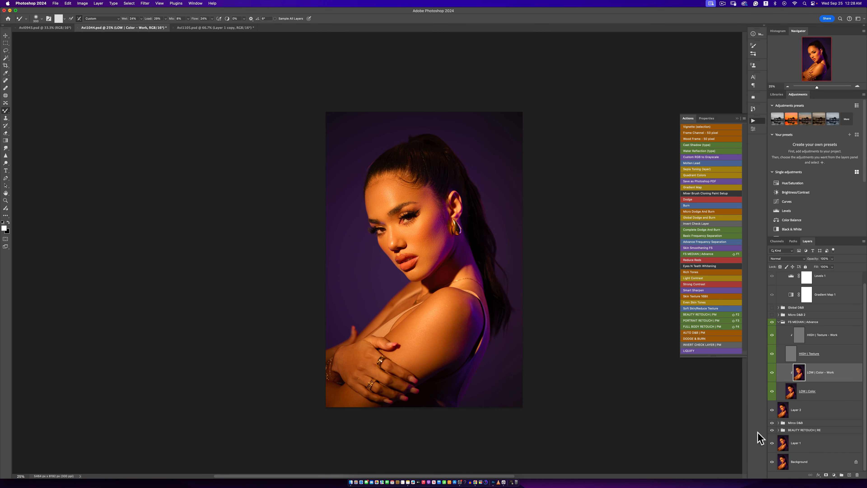
left_click(771, 463, "alt")
left_click(772, 463, "alt")
scroll(419, 213, "up", 1)
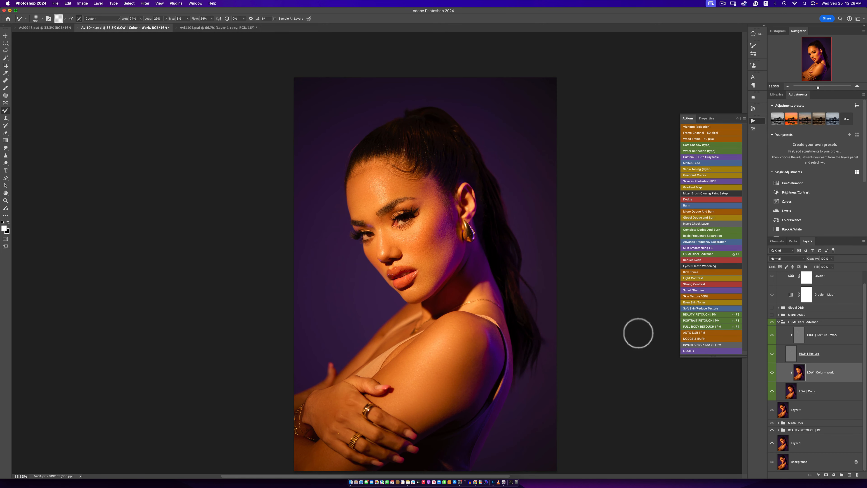
- Compare the retouch with the isolated Background layer repeatedly and examine the forehead's skin texture up close
left_click(772, 462, "alt")
left_click(771, 463, "alt")
left_click(771, 463, "alt")
left_click(772, 463, "alt")
scroll(397, 165, "up", 4)
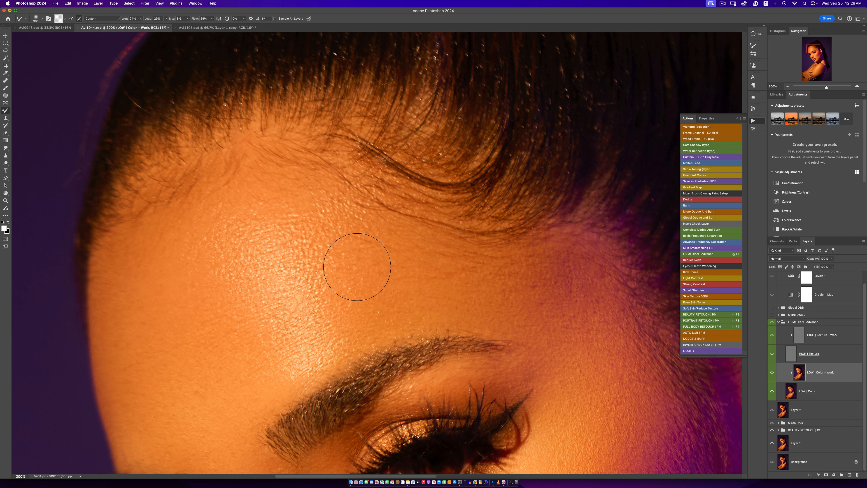
scroll(356, 266, "down", 4)
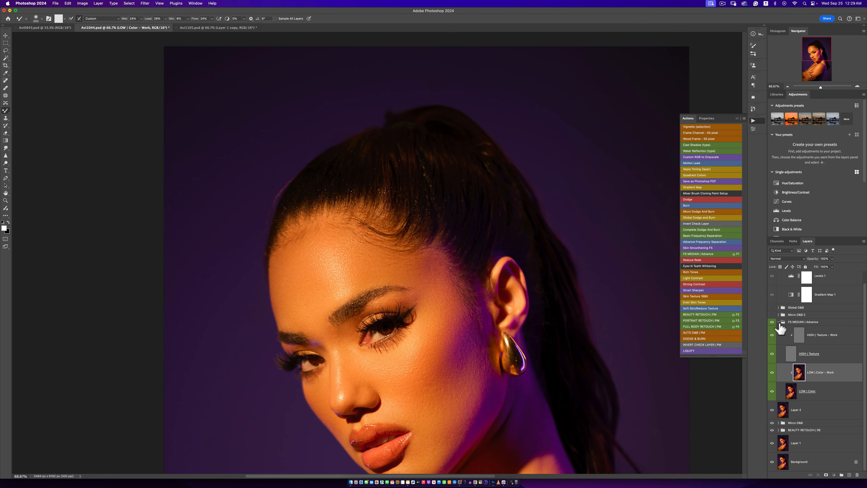
- Stamp the visible layers into a new layer above the FS MEDIAN | Advance group and run the Soft Skin/Texture action, accepting its Unsharp Mask settings
left_click(778, 322)
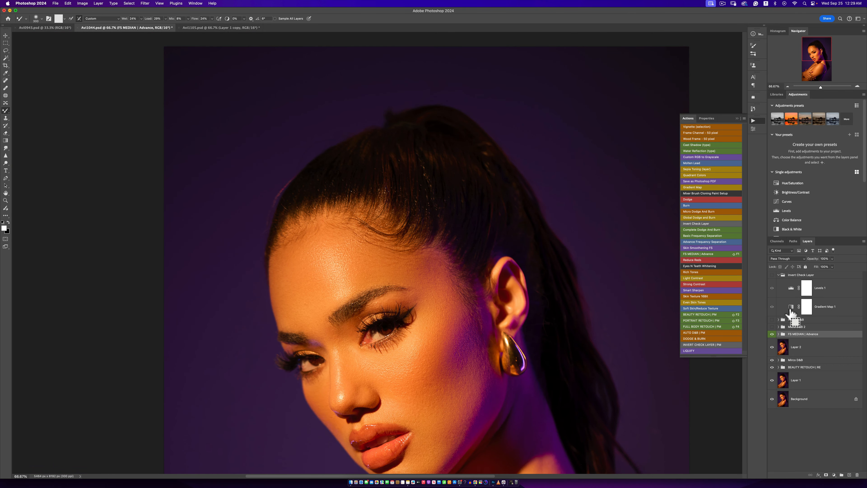
key("ctrl+alt+shift+e")
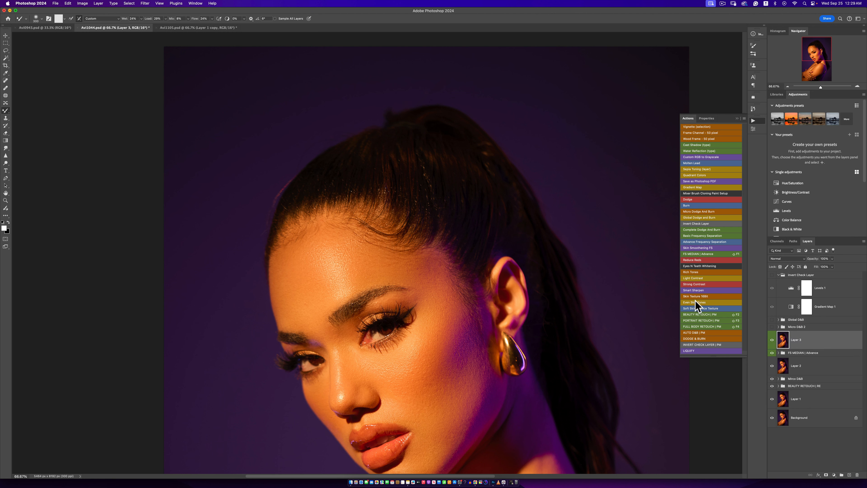
left_click(693, 308)
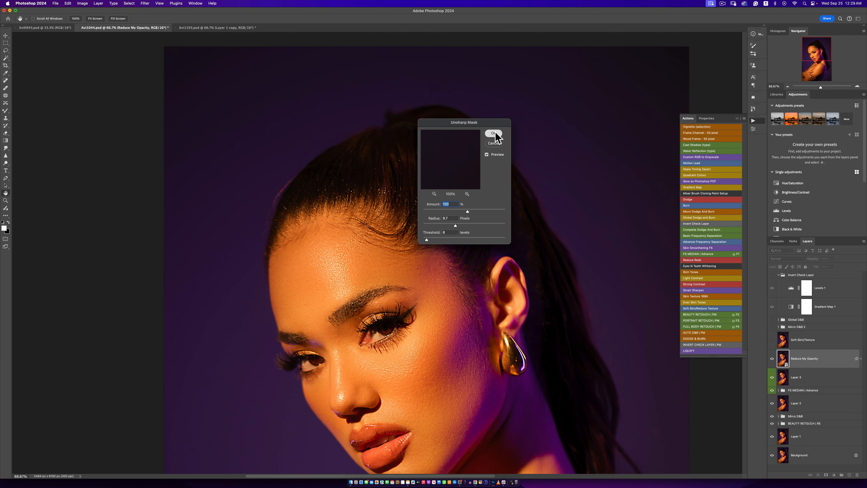
left_click(494, 133)
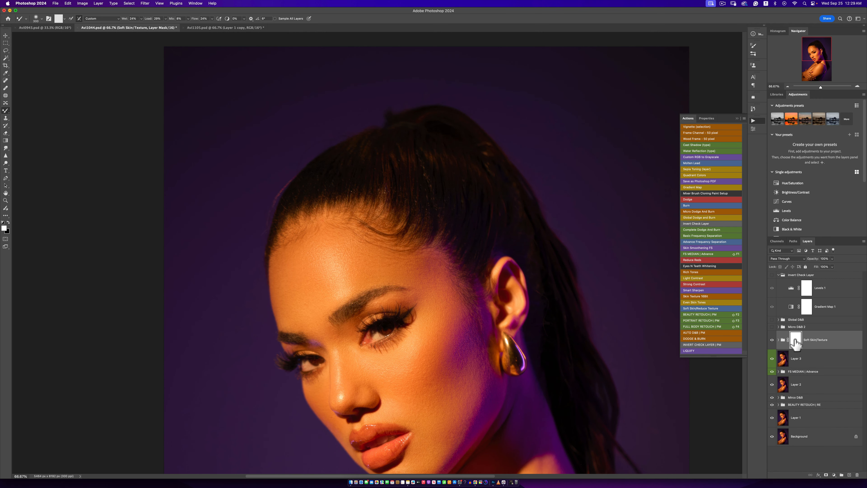
- Invert the Soft Skin/Texture group's mask to black and set the Brush flow to 15%
key("super+i")
key("b")
left_click(170, 19)
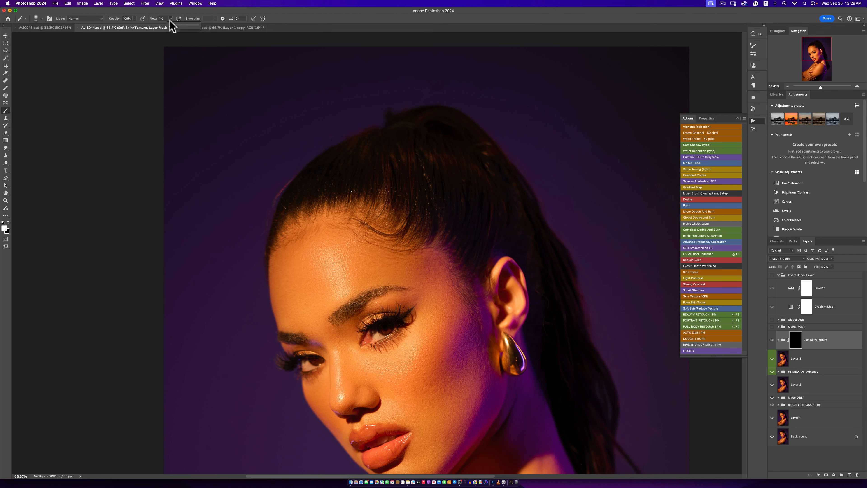
left_click(273, 17)
- Paint white on the Soft Skin/Texture mask over the forehead with an enlarged brush and check the group's effect
key("bracketright")
key("bracketright")
key("bracketright")
key("bracketright")
key("bracketright")
key("bracketright")
key("bracketright")
key("bracketright")
key("bracketright")
key("bracketright")
key("bracketleft")
mouse_move(348, 257)
left_mouse_down()
mouse_move(360, 243)
mouse_move(343, 264)
mouse_move(345, 277)
mouse_move(309, 259)
mouse_move(349, 277)
left_mouse_up()
left_click(772, 340)
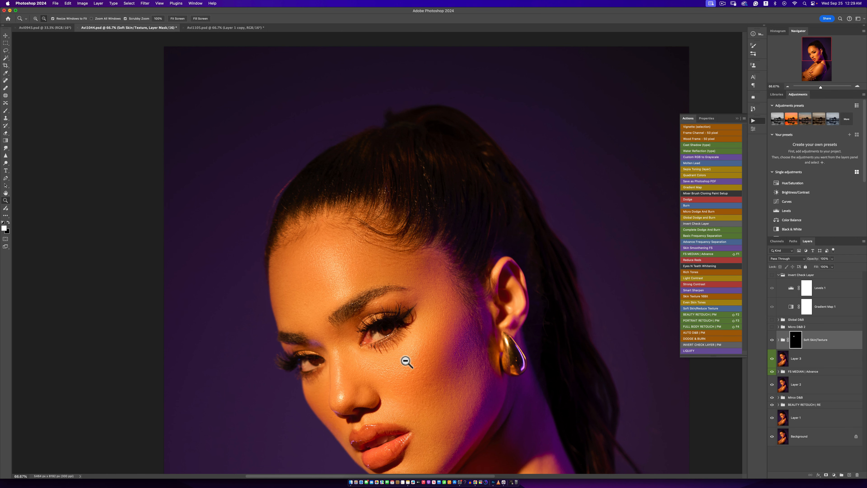
- Expand the Global D&B group, target its Dodge layer mask and set the Brush flow to 3%
left_click(405, 360, "alt")
left_click(405, 360, "alt")
left_click(407, 360, "alt")
left_click_drag(423, 374, 411, 297)
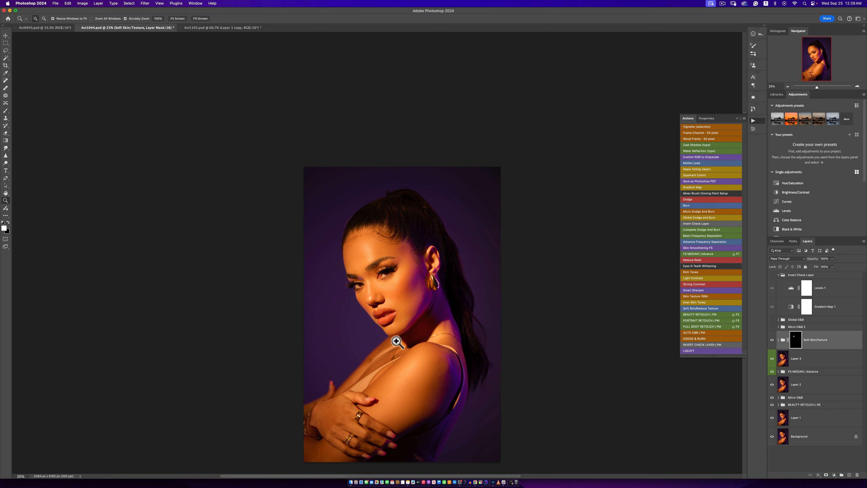
left_click(405, 335, "super")
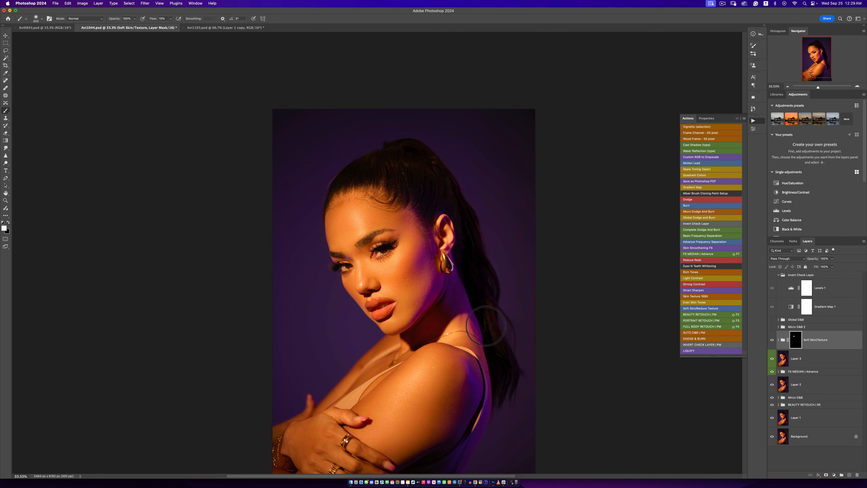
left_click_drag(452, 327, 451, 298)
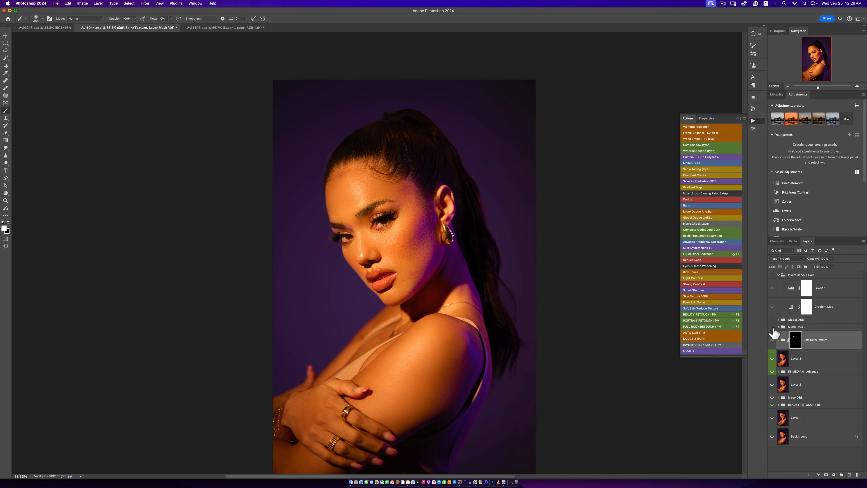
left_click(778, 319)
left_click(806, 352)
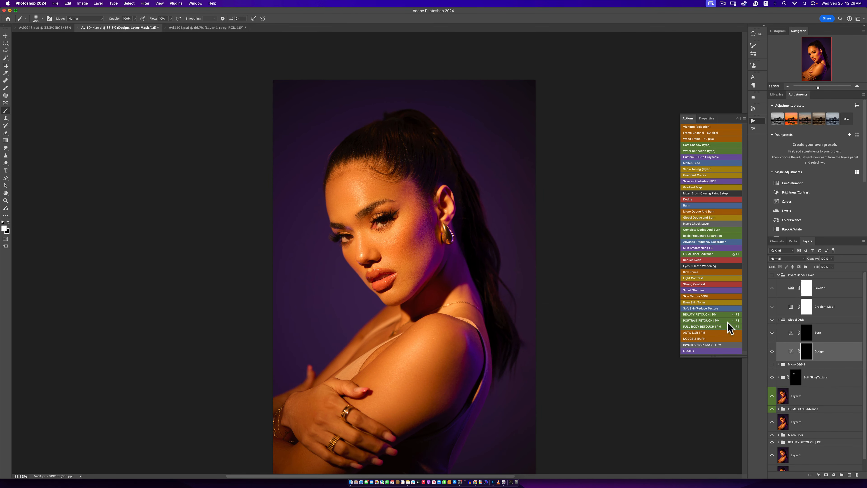
left_click(170, 18)
left_click(314, 18)
- Paint on the Dodge mask over the forehead and other skin highlights, varying the brush size
key("]")
key("[")
mouse_move(352, 200)
left_mouse_down()
mouse_move(368, 197)
mouse_move(363, 186)
left_mouse_up()
key("[")
key("[")
key("[")
key("[")
key("[")
key("bracketright")
key("bracketright")
key("bracketright")
key("bracketright")
key("bracketright")
key("bracketleft")
key("bracketleft")
key("bracketleft")
key("bracketleft")
key("bracketleft")
key("bracketleft")
key("bracketright")
key("bracketright")
- Paint on the Global D&B Burn mask along the forehead and shadow contours with varying brush sizes, and collapse the group
left_click(805, 332)
key("bracketright")
key("bracketright")
key("bracketright")
key("bracketright")
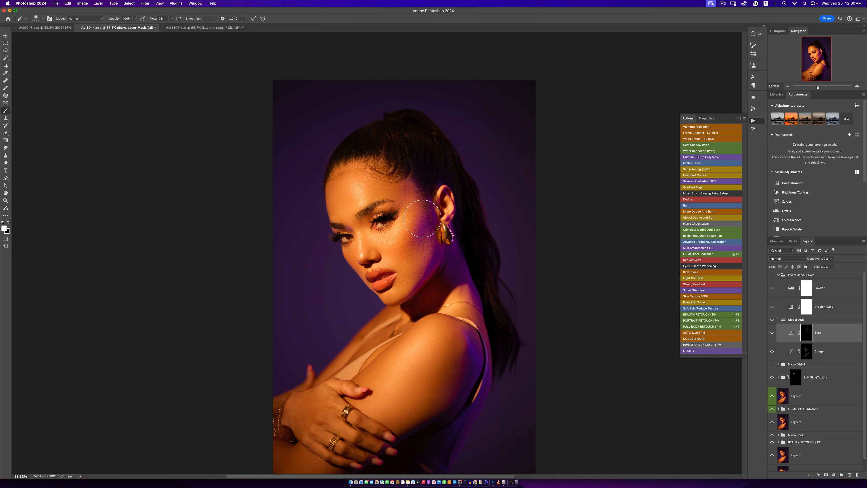
left_click_drag(400, 200, 343, 204)
key("bracketleft")
key("bracketleft")
key("bracketleft")
key("bracketleft")
key("bracketleft")
key("bracketleft")
key("bracketleft")
key("bracketleft")
key("bracketleft")
key("bracketright")
key("bracketright")
key("bracketright")
key("bracketright")
key("bracketright")
key("bracketright")
key("bracketright")
key("bracketright")
key("bracketleft")
key("bracketleft")
key("bracketleft")
key("bracketleft")
key("bracketleft")
key("bracketleft")
left_click(778, 319)
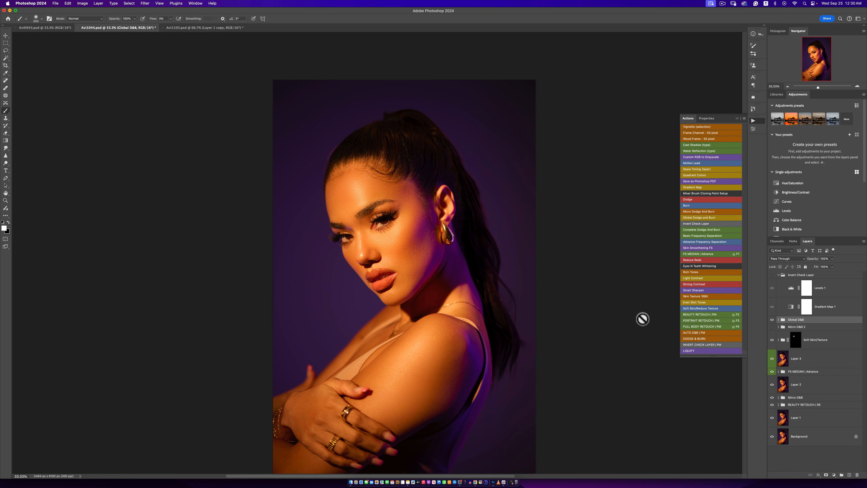
- Reopen the Global D&B group and burn in the shadows around the lower arm with a larger brush
left_click(778, 319)
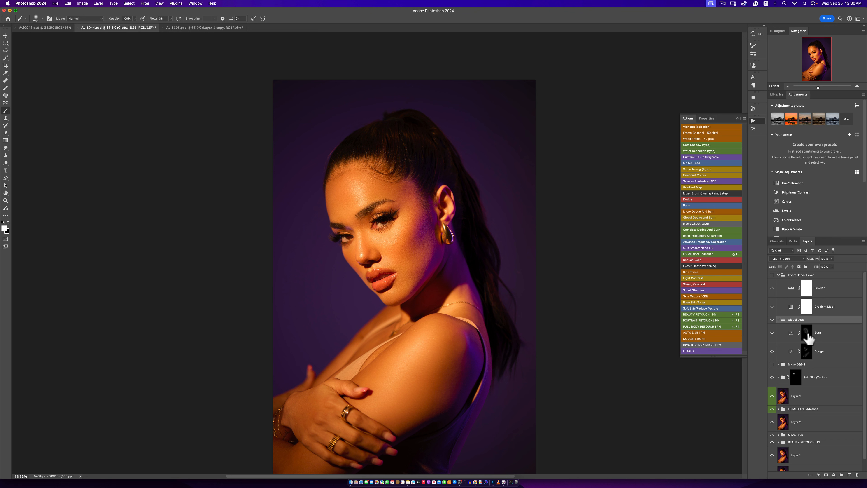
left_click(807, 336)
key("bracketright")
key("bracketright")
key("bracketright")
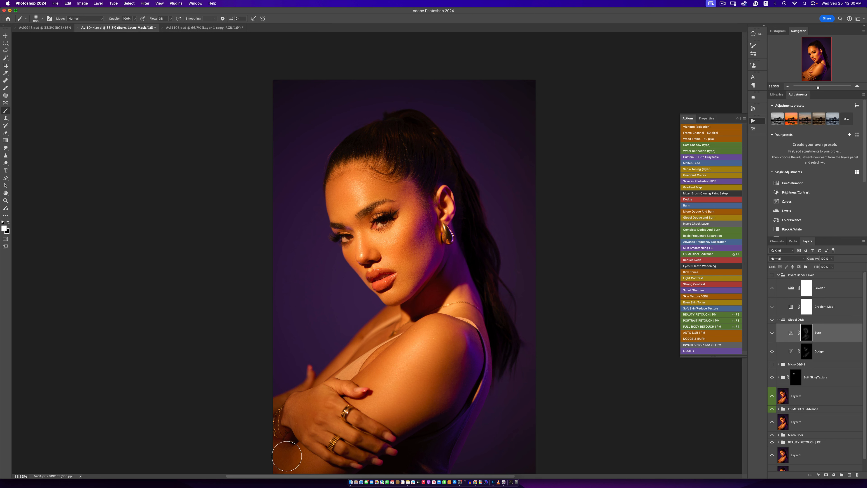
- Collapse Global D&B, run the Eyes N Teeth Whitening action and target its Photo Filter 1 mask with a higher Brush flow
left_click(778, 319)
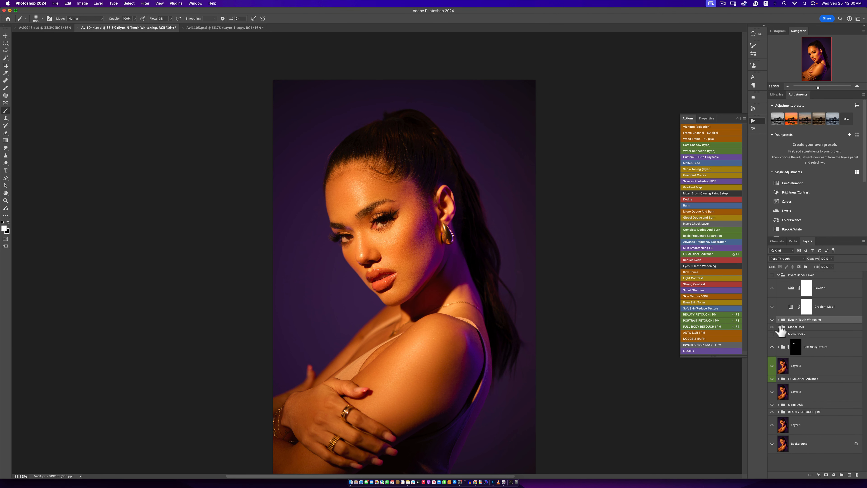
left_click(778, 320)
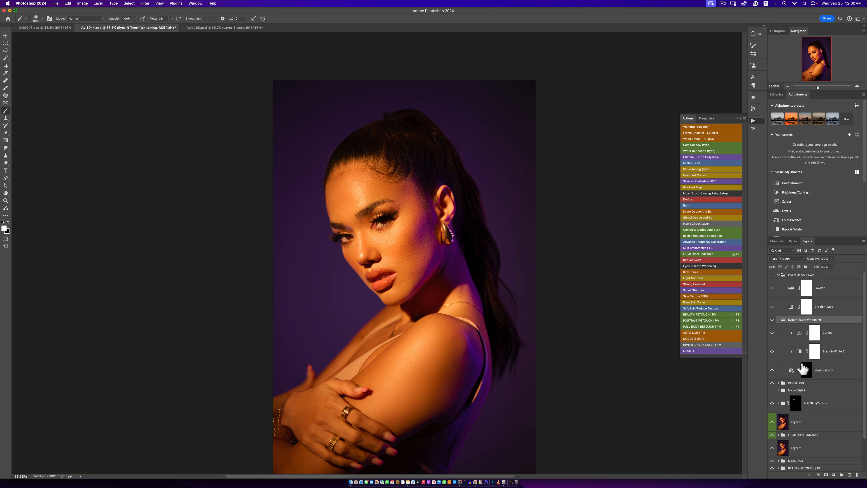
left_click(803, 369)
left_click(170, 18)
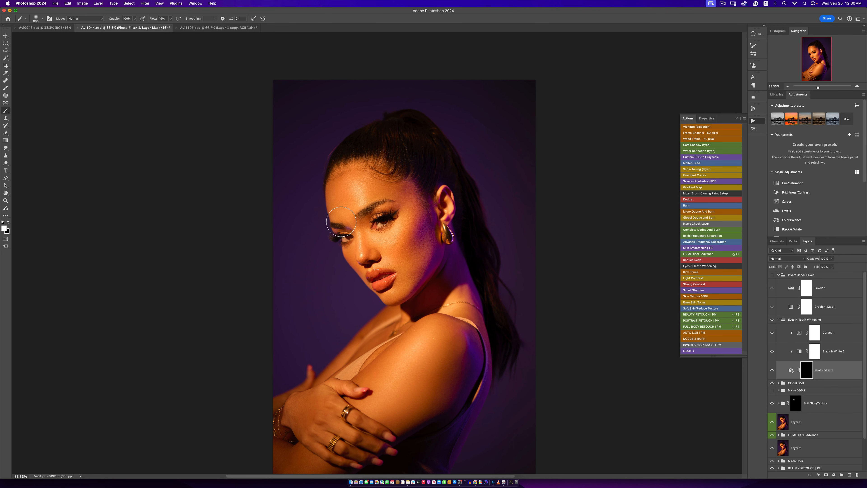
- Paint on the Photo Filter 1 mask over the eyes with a much smaller brush to whiten them
key("z")
left_click_drag(375, 215, 389, 232)
left_click(403, 304, "alt")
left_click(403, 305, "alt")
key("b")
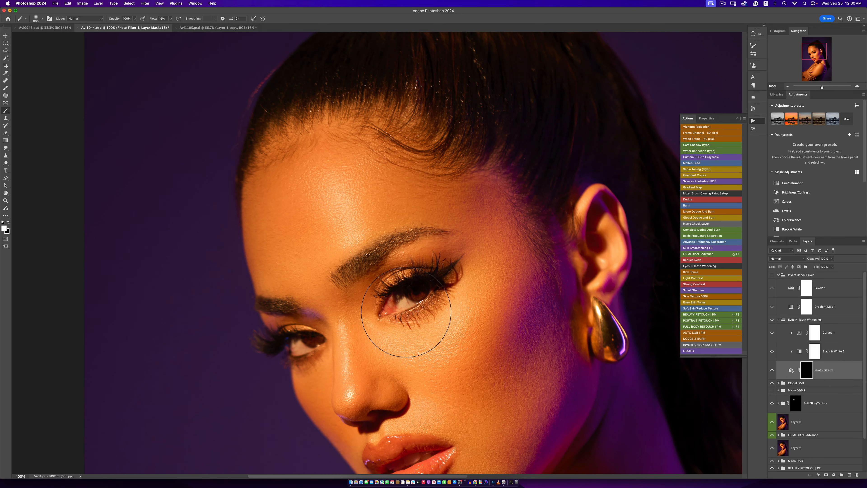
key("bracketleft")
key("bracketleft")
key("bracketleft")
key("bracketleft")
key("bracketleft")
key("bracketleft")
key("bracketleft")
key("bracketleft")
key("bracketleft")
key("bracketleft")
key("bracketleft")
key("bracketleft")
key("bracketleft")
key("bracketleft")
key("bracketleft")
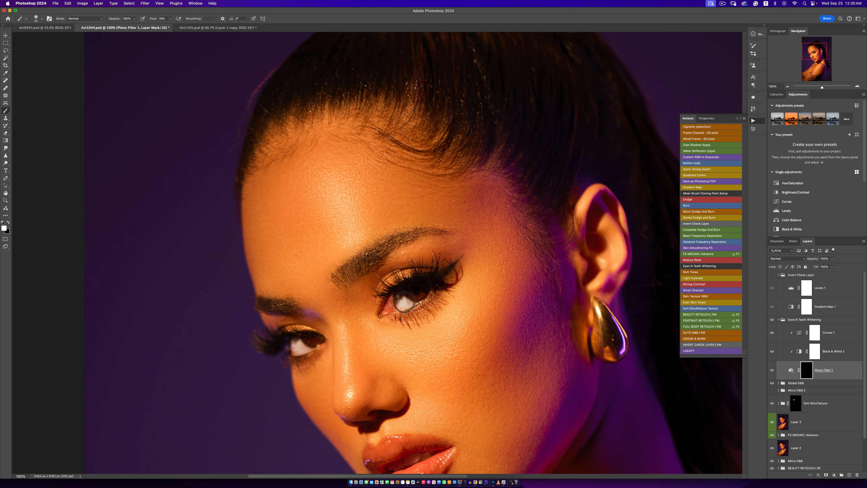
key("bracketleft")
key("bracketleft")
- Open the opacity setting of the Curves 1 layer in Eyes N Teeth Whitening and collapse the group
left_click(406, 312, "alt")
left_click(406, 312, "alt")
left_click(406, 313, "alt")
left_click(406, 311, "alt")
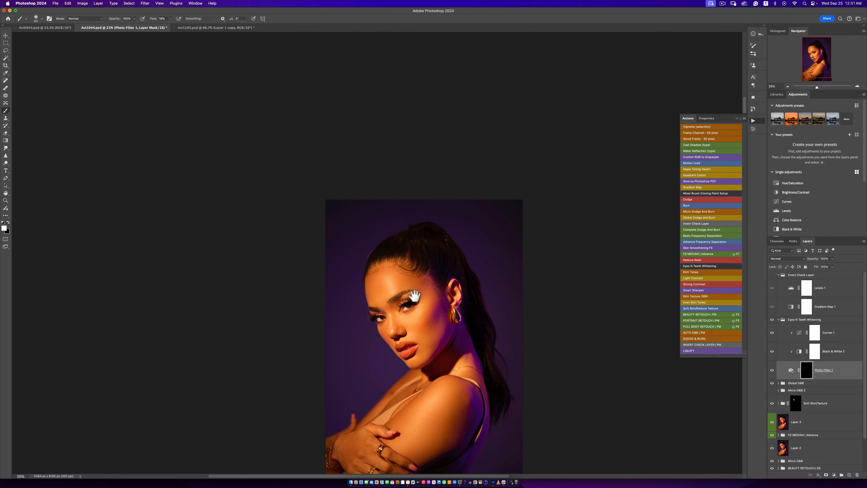
left_click_drag(414, 296, 407, 273)
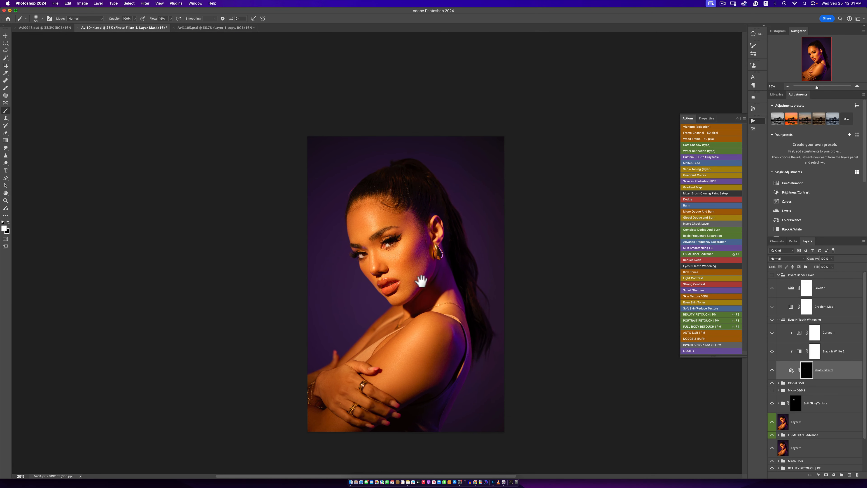
left_click(833, 333)
left_click(832, 267)
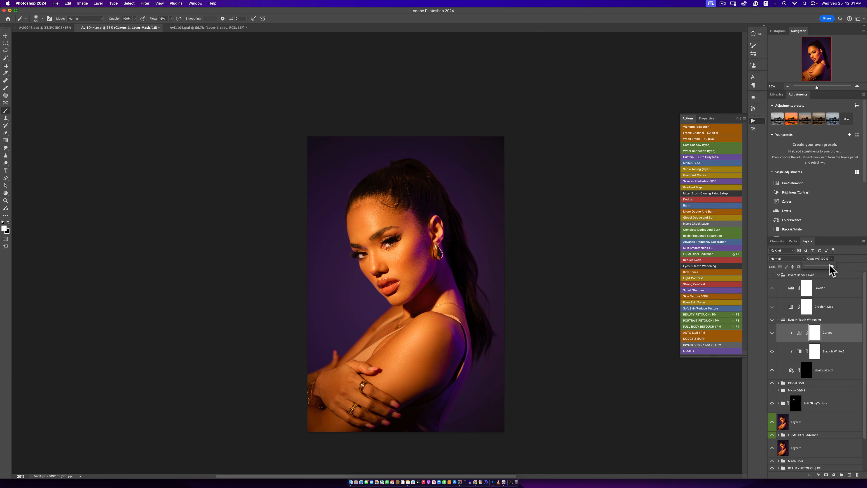
left_click(781, 319)
left_click(778, 320)
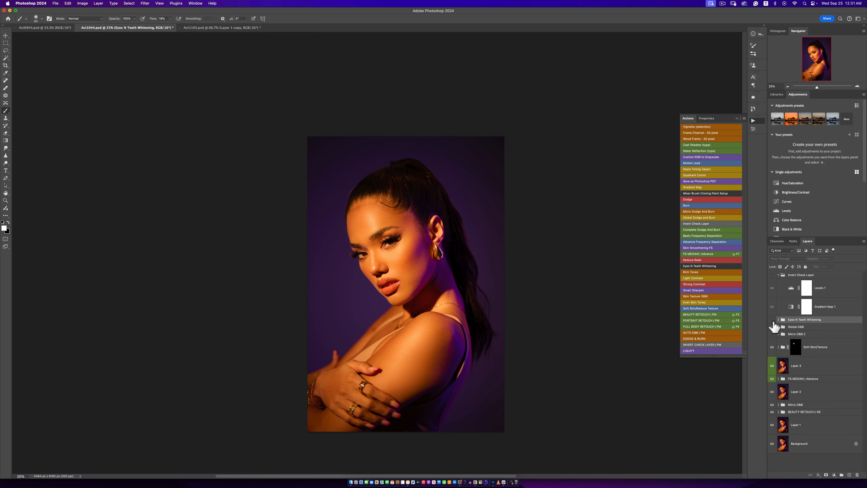
- Toggle the Eyes N Teeth Whitening group to judge its effect and examine the face up close
left_click(771, 319)
left_click(772, 320)
key("z")
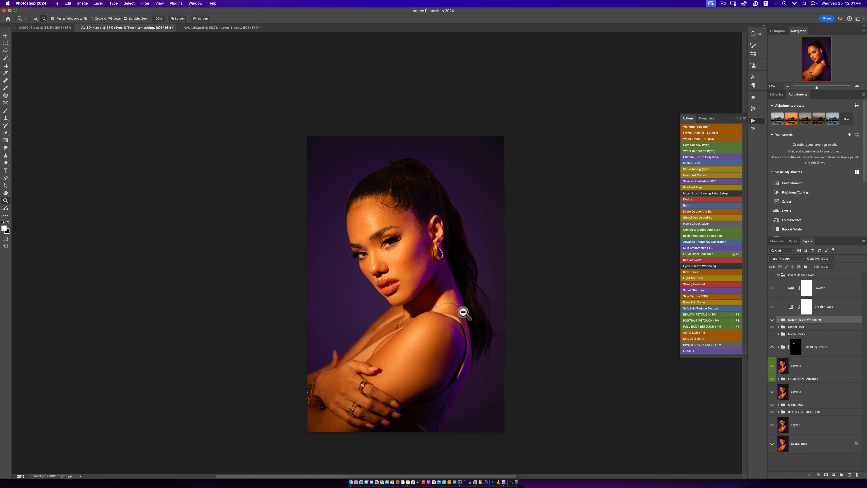
left_click(465, 312, "alt")
left_click(447, 297)
left_click(447, 297)
left_click(448, 297)
left_click(451, 297)
left_click(457, 297, "alt")
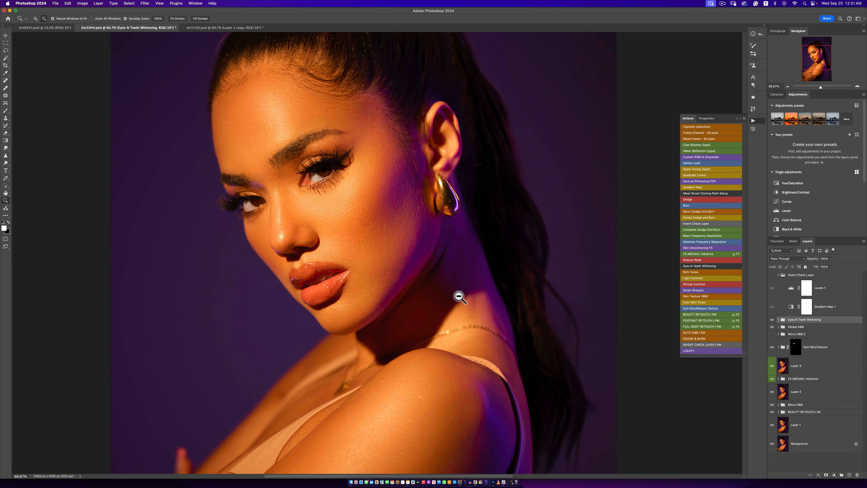
key("b")
left_click_drag(473, 302, 486, 271)
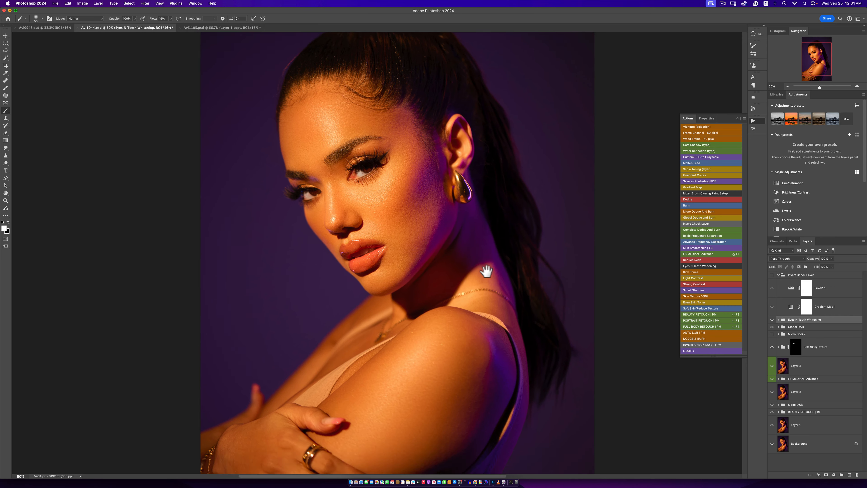
- Compare the finished retouch with the original Background layer alone, both up close and on the full portrait
left_click(772, 443, "alt")
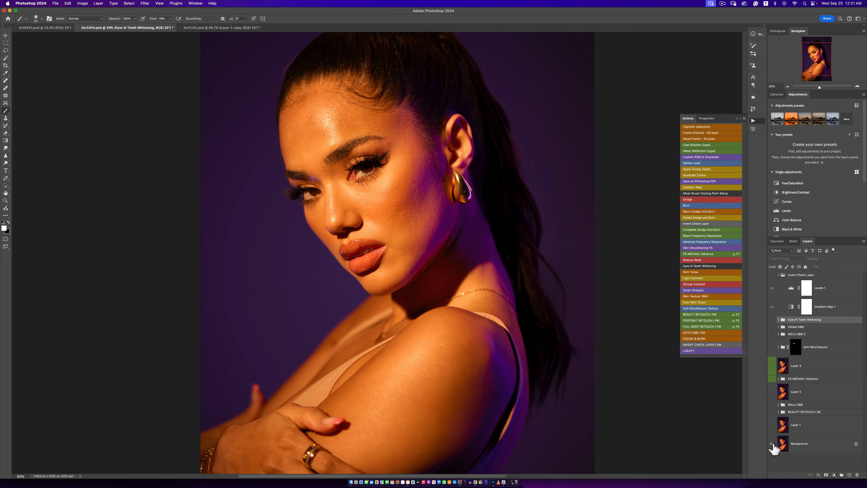
left_click(772, 444, "alt")
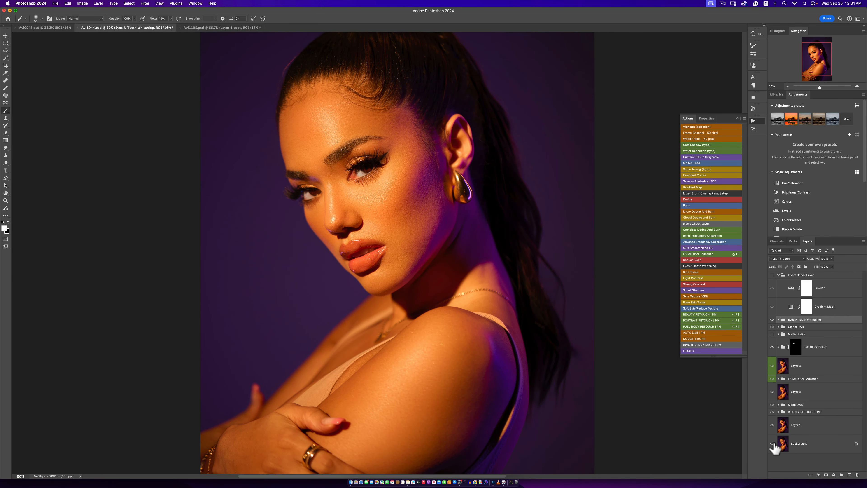
left_click(445, 340, "alt")
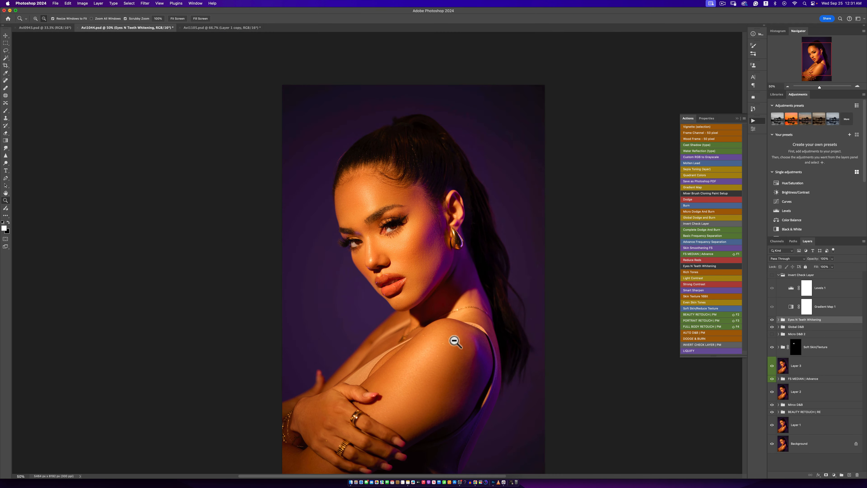
key("b")
left_click_drag(460, 352, 456, 342)
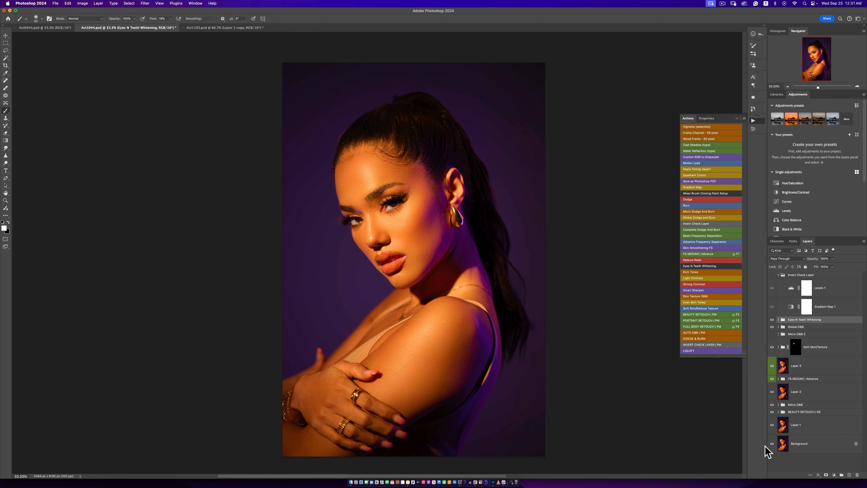
left_click(772, 445, "alt")
left_click(772, 444, "alt")
key("z")
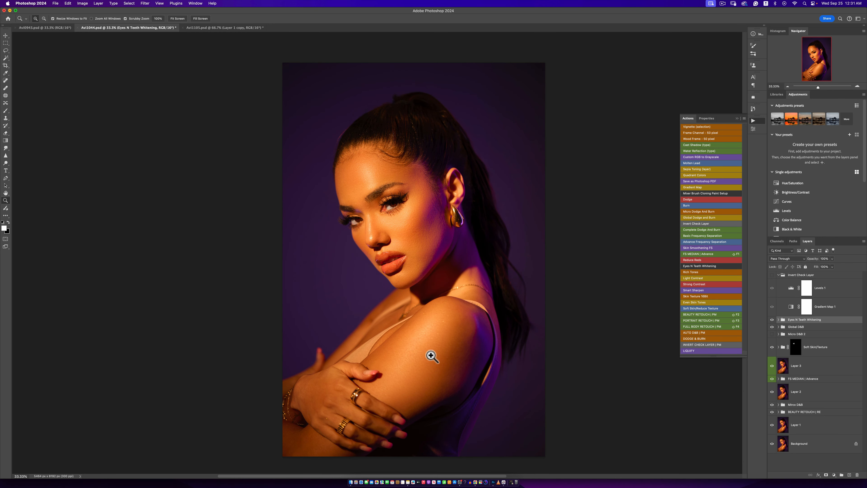
left_click(432, 357)
key("b")
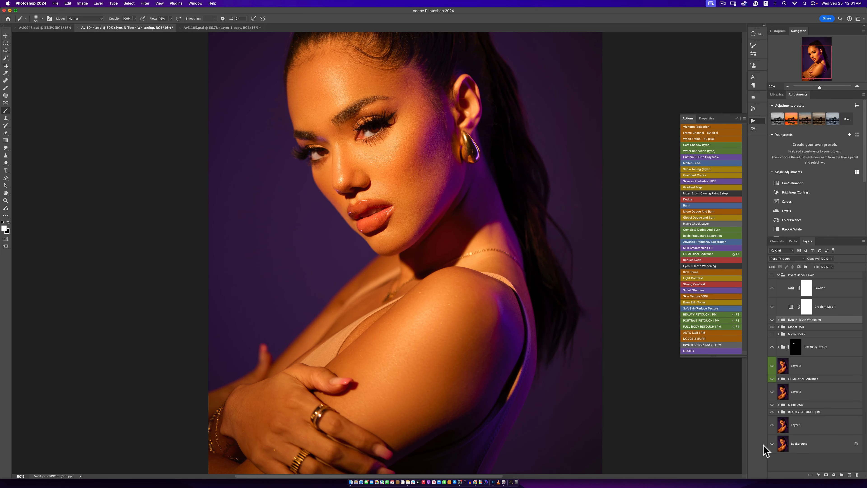
left_click(773, 445, "alt")
left_click(772, 445, "alt")
- Switch to Capture One and dismiss the Resource Hub window
left_click(488, 481)
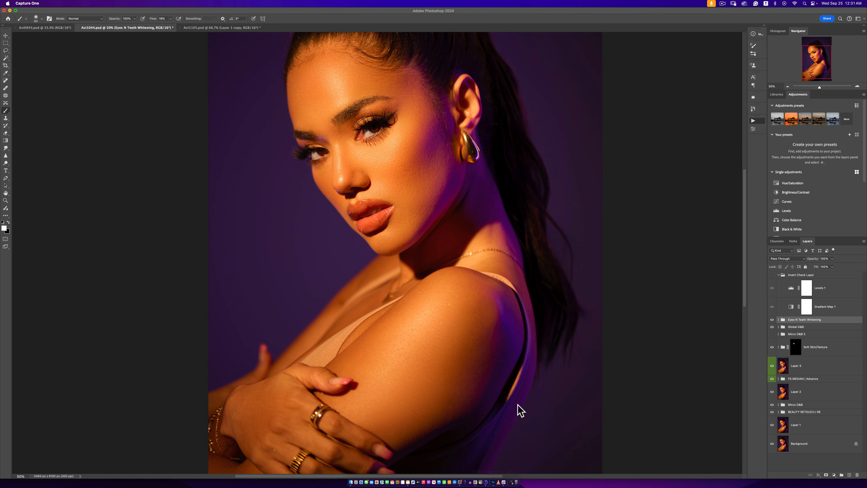
left_click(642, 228)
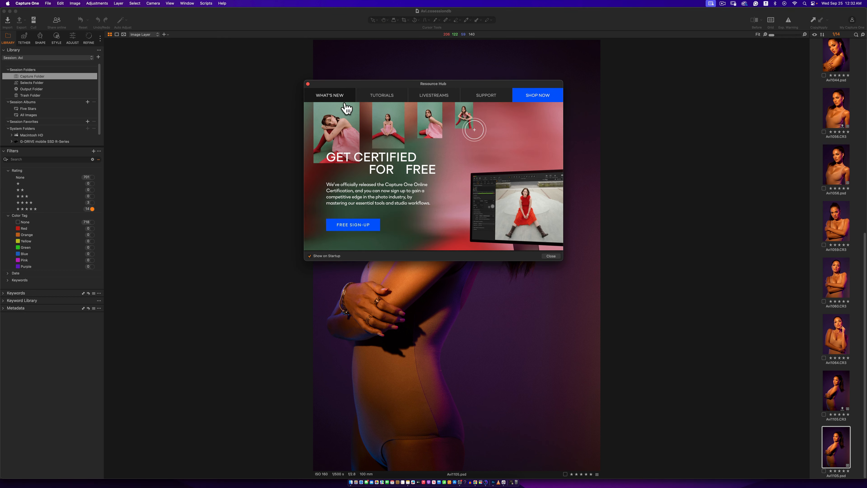
left_click(307, 84)
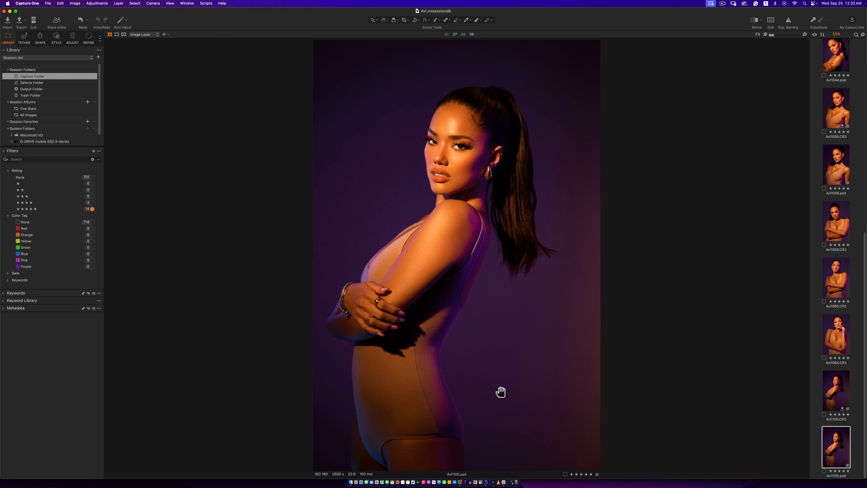